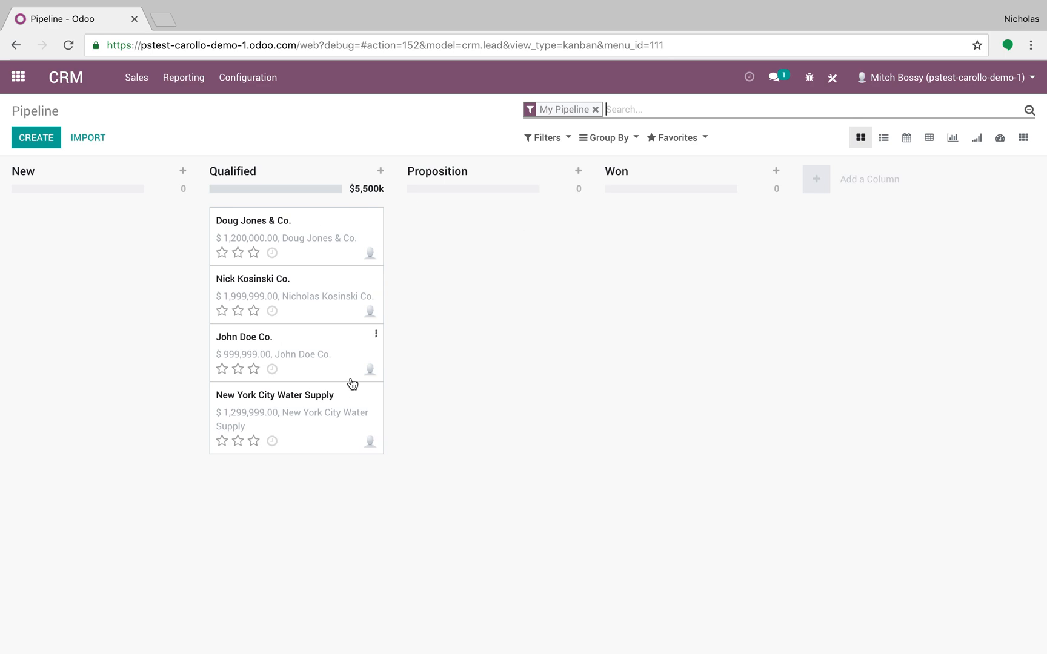
# List the pipeline opportunities, review the Lead/Opportunity Report layout in Studio, and leave Studio
pyautogui.click(884, 138)
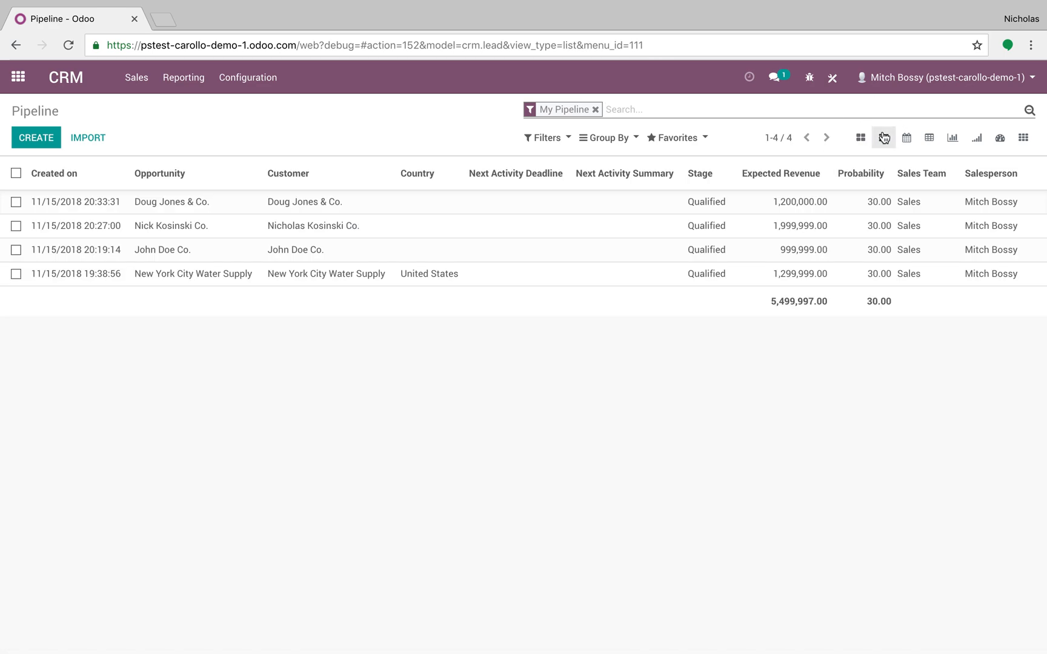
pyautogui.click(841, 85)
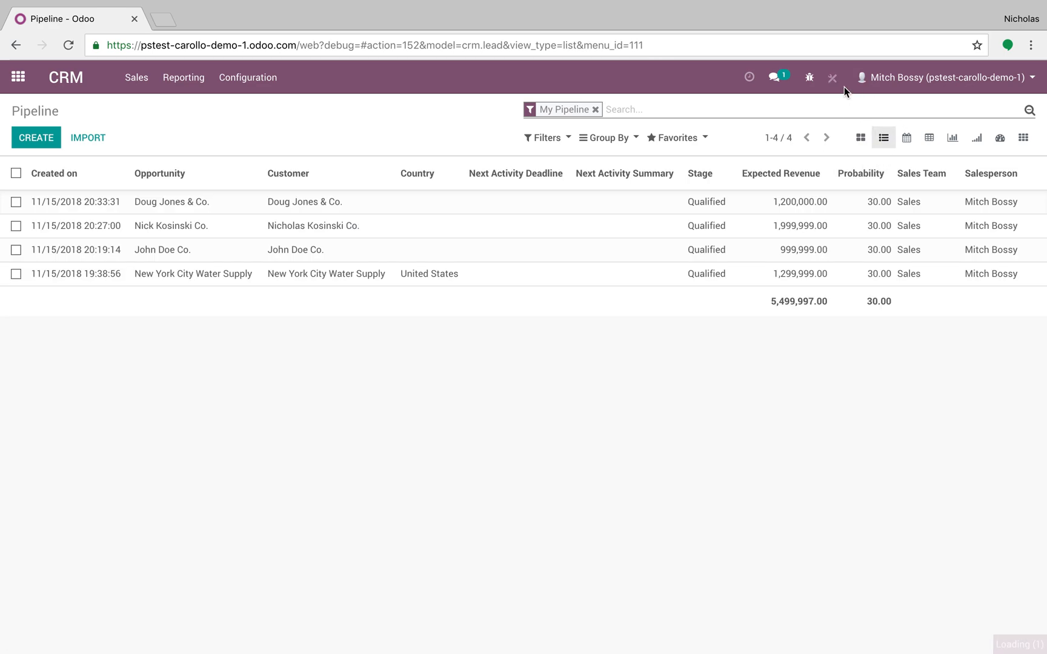
pyautogui.click(664, 111)
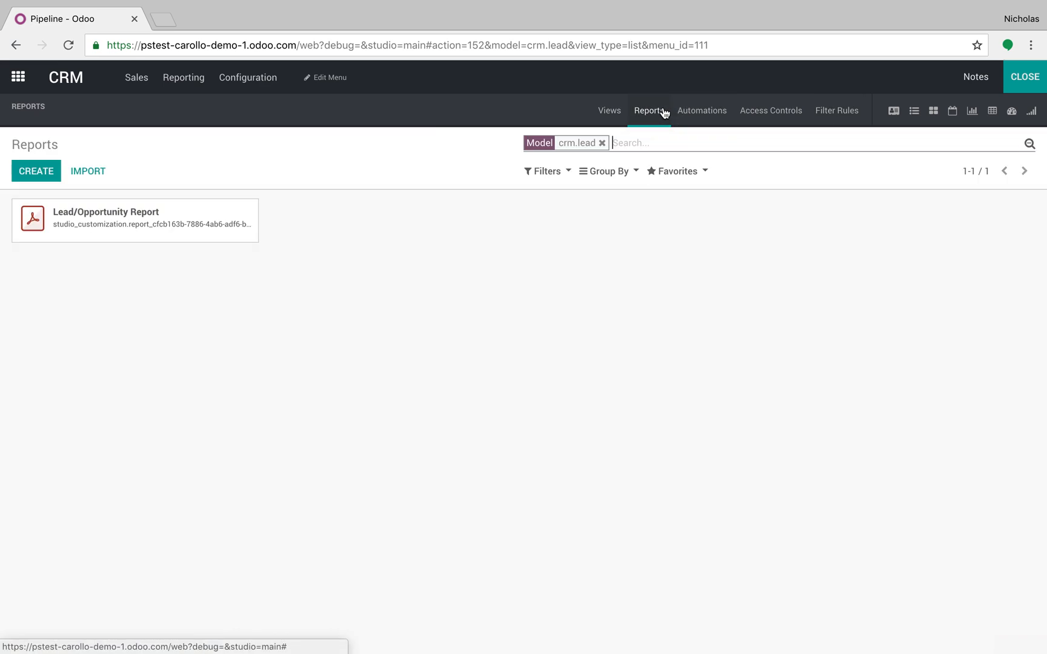
pyautogui.click(200, 209)
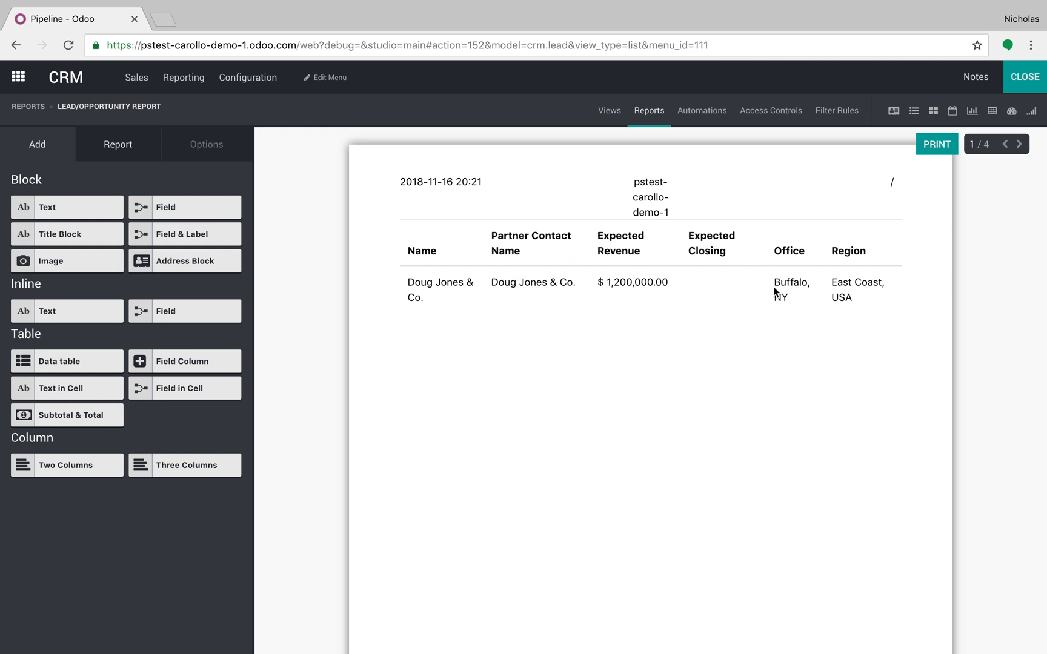
pyautogui.click(1023, 77)
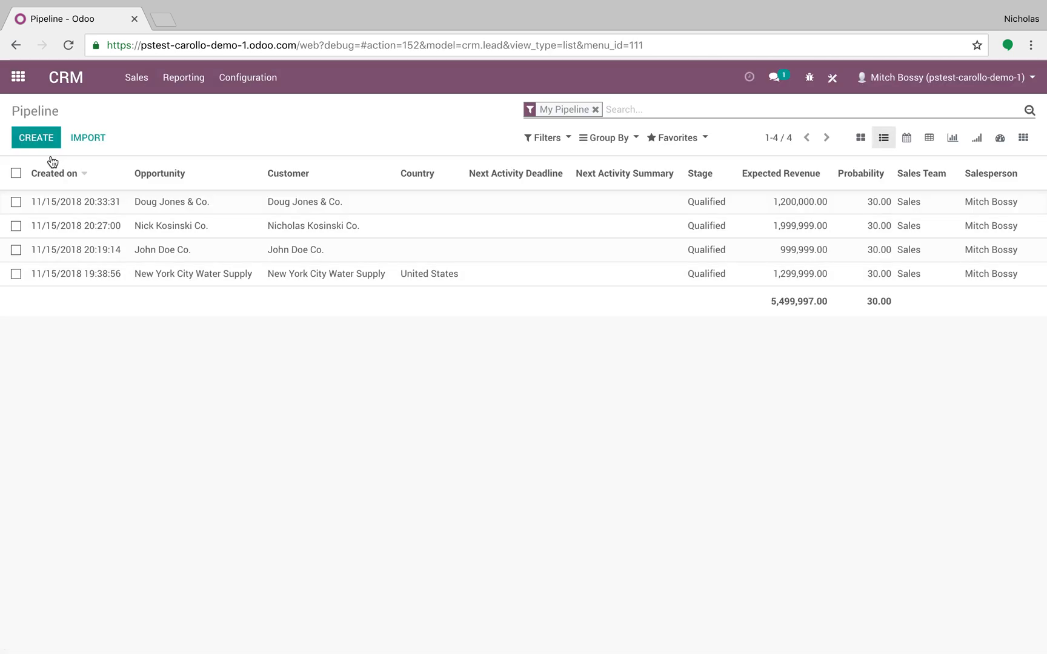
# Group the pipeline list by Salesperson and by Expected Closing Date per Month, and expand all groups down to the opportunities
pyautogui.click(603, 137)
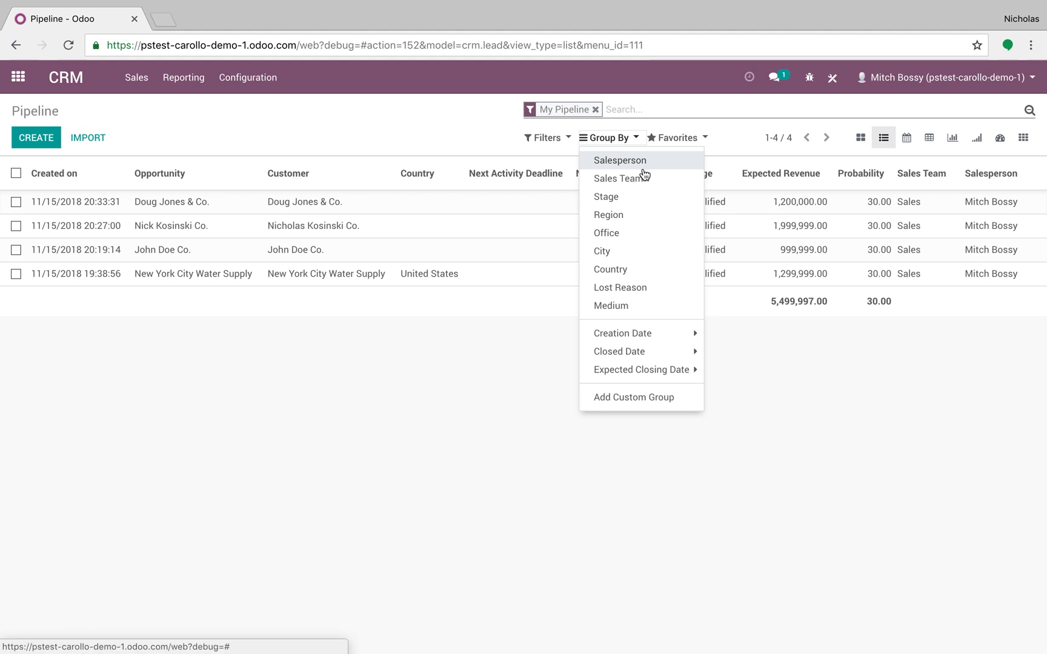
pyautogui.click(643, 169)
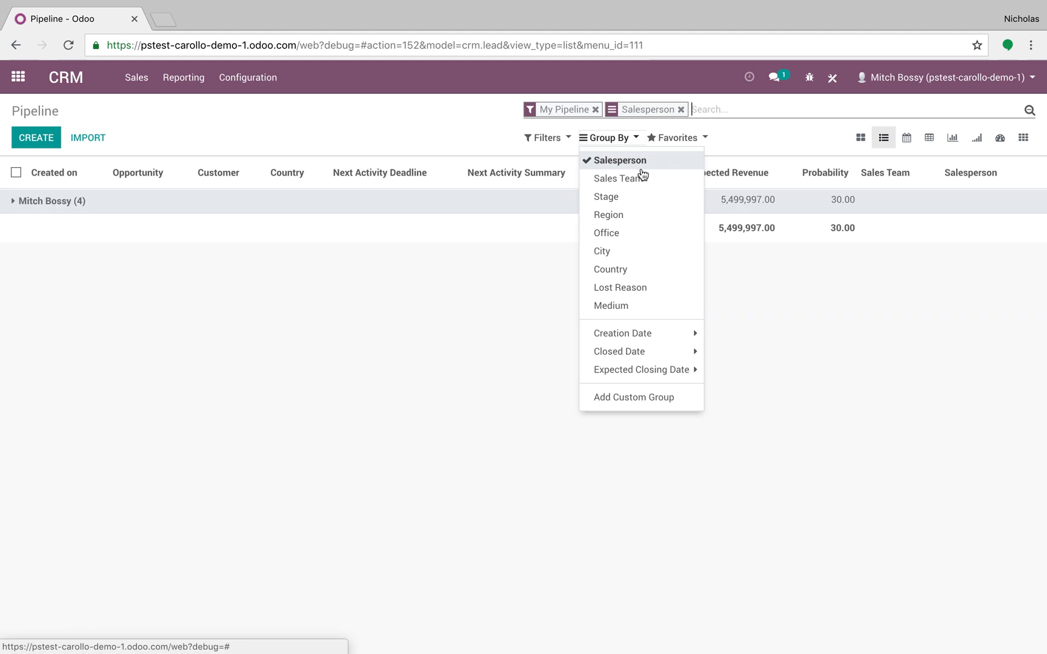
pyautogui.click(649, 371)
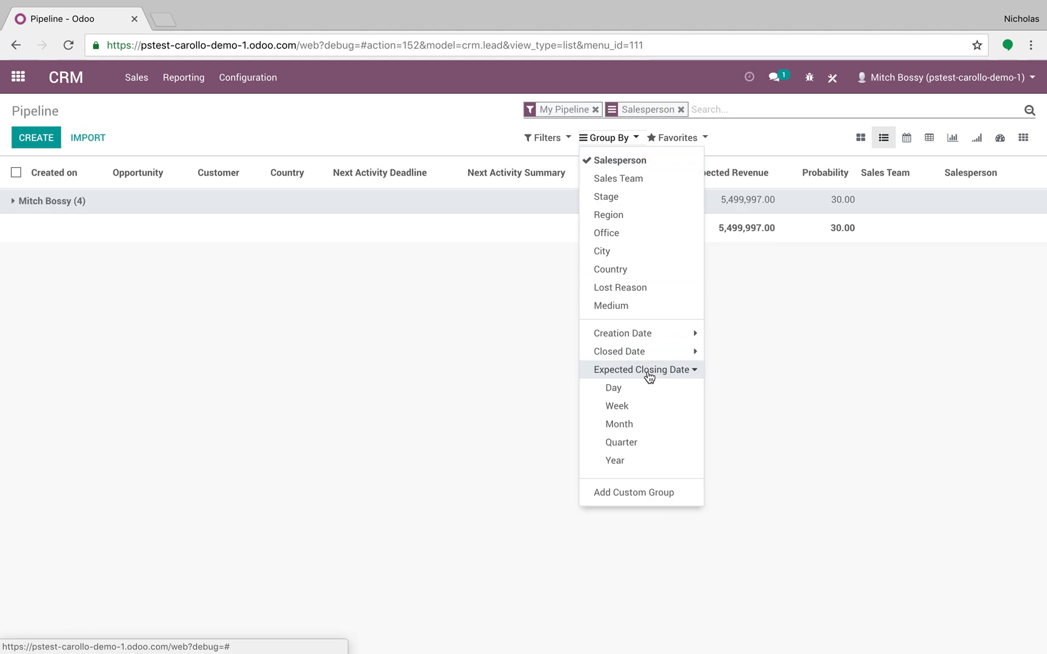
pyautogui.click(674, 428)
pyautogui.click(528, 409)
pyautogui.click(302, 201)
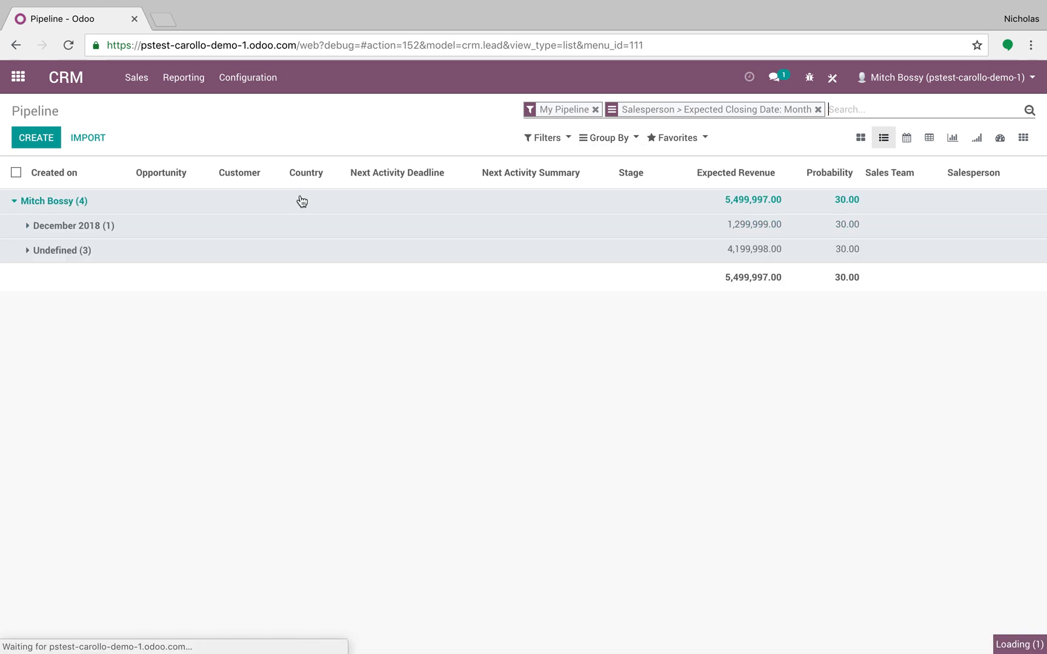
pyautogui.click(330, 225)
pyautogui.click(333, 272)
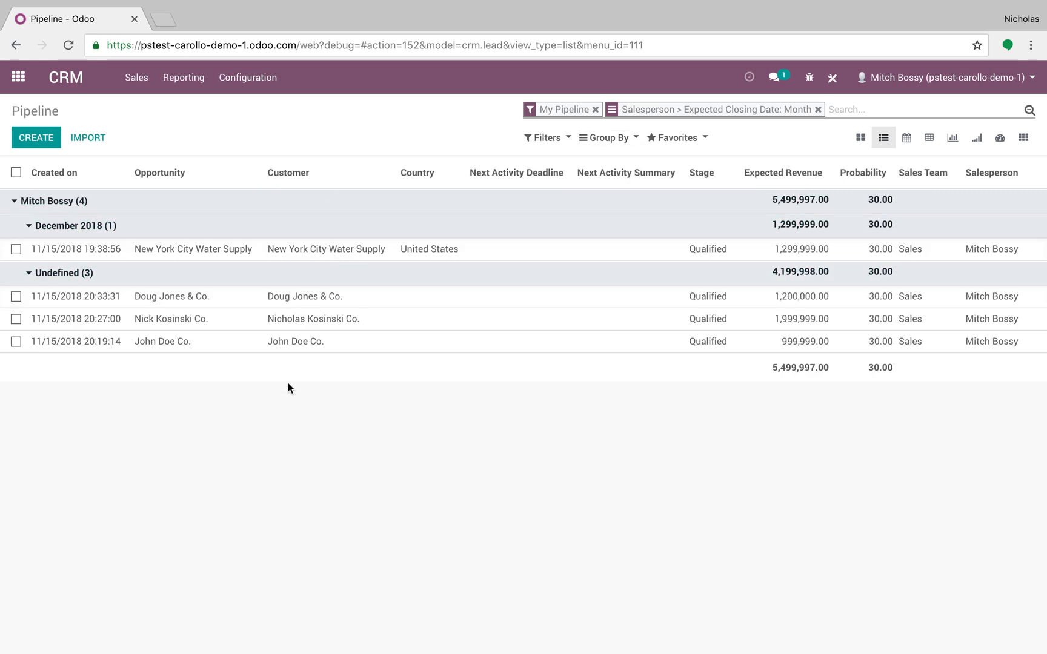
# Print the Lead/Opportunity Report for all listed opportunities, view the downloaded PDF and close it
pyautogui.click(16, 173)
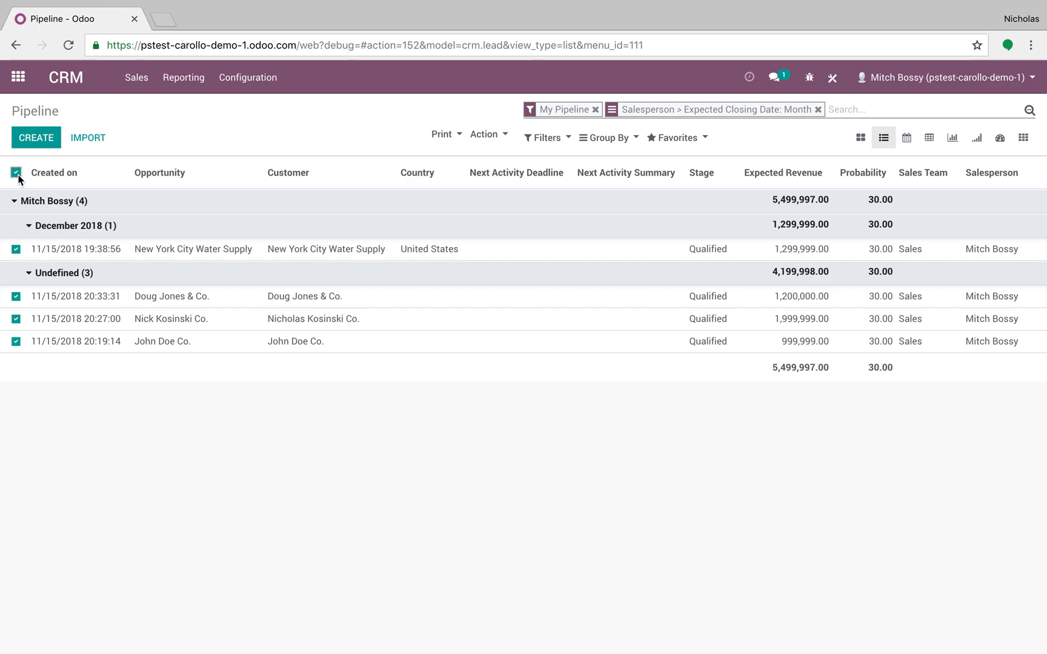
pyautogui.click(444, 134)
pyautogui.click(448, 155)
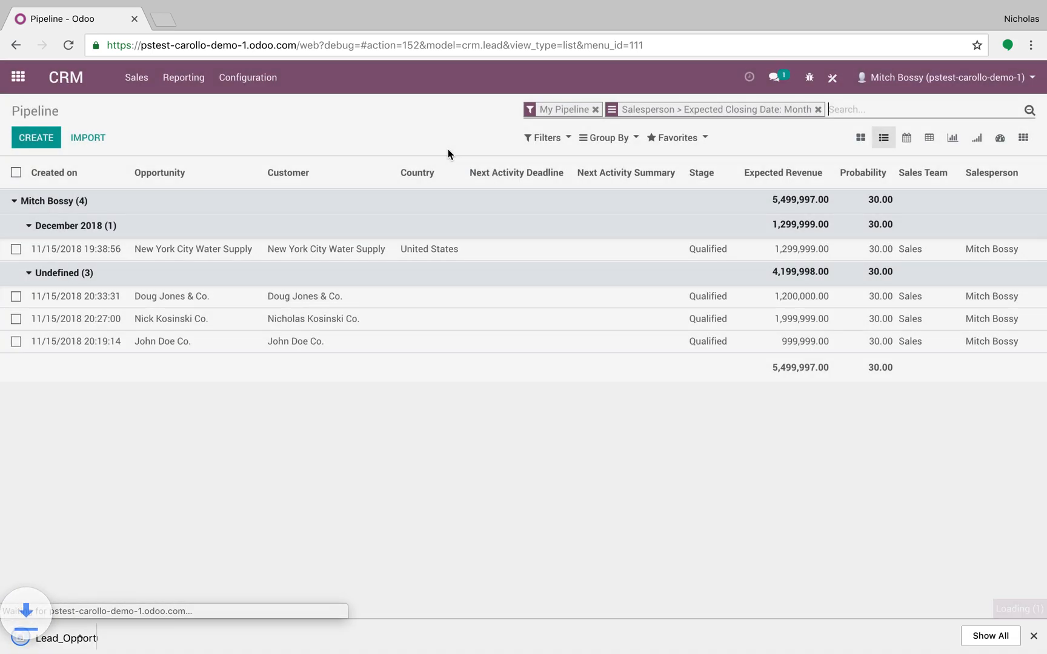
pyautogui.click(88, 646)
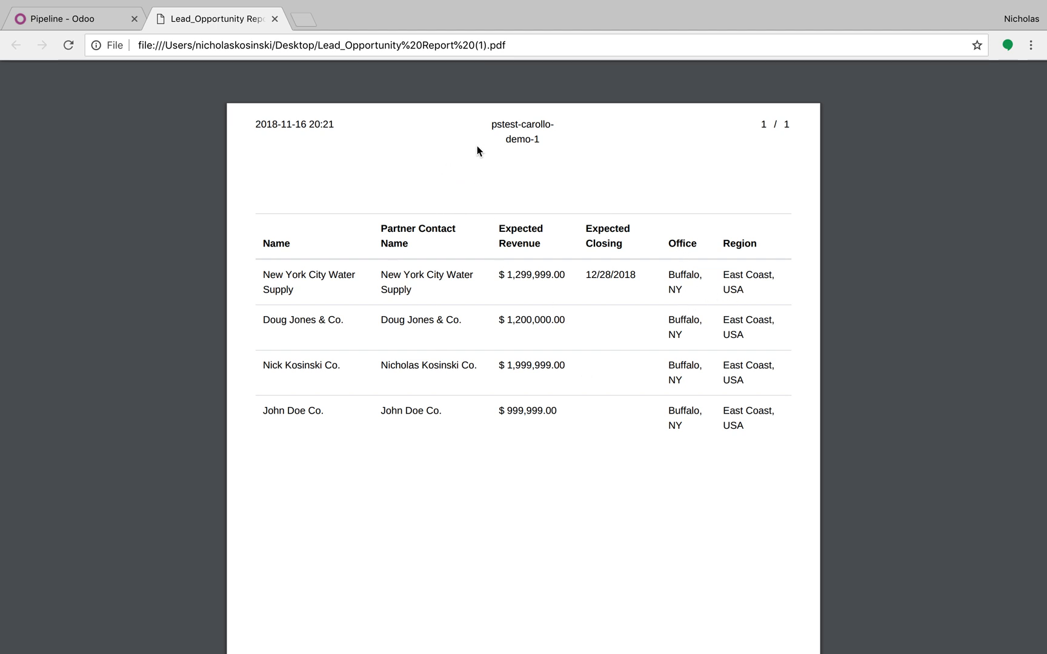
pyautogui.click(274, 19)
pyautogui.click(196, 457)
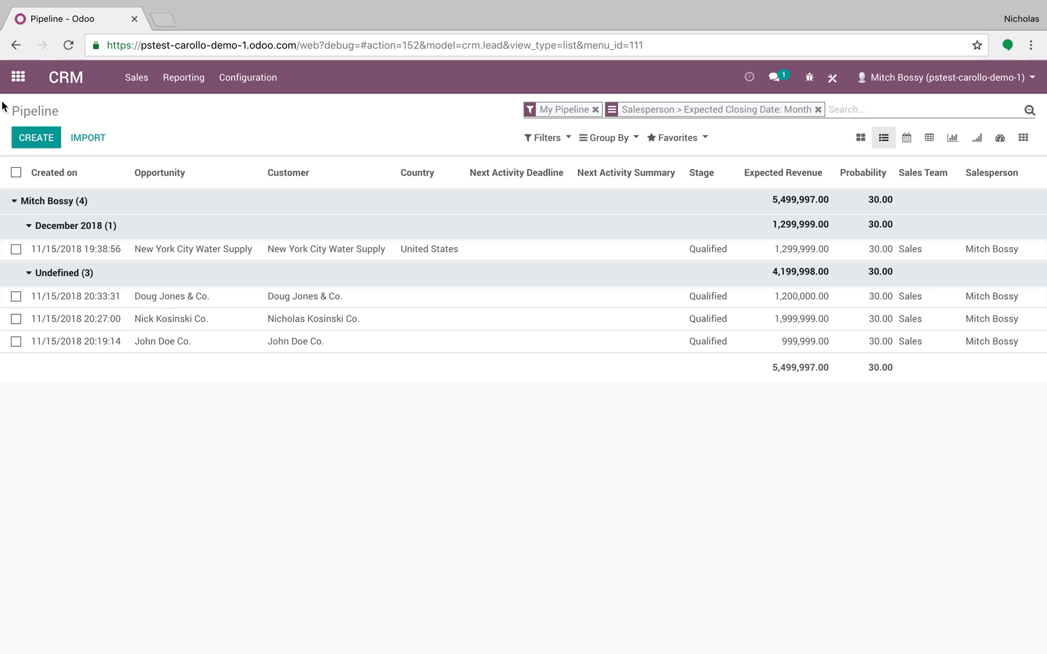
pyautogui.click(832, 80)
pyautogui.click(712, 111)
pyautogui.click(43, 175)
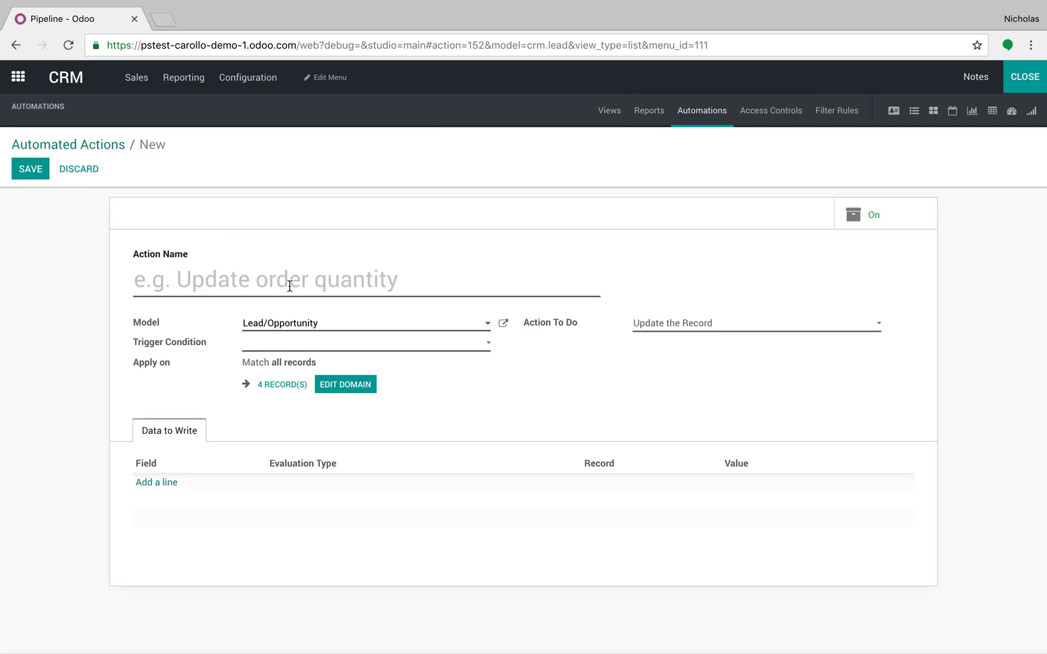
pyautogui.write('Send Report')
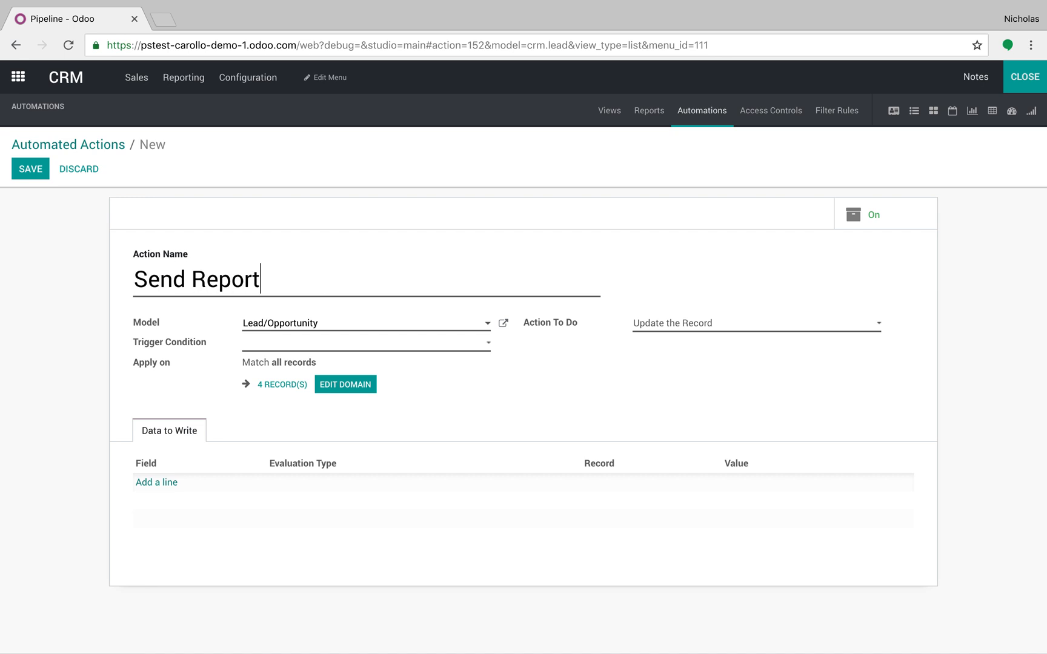
pyautogui.click(347, 350)
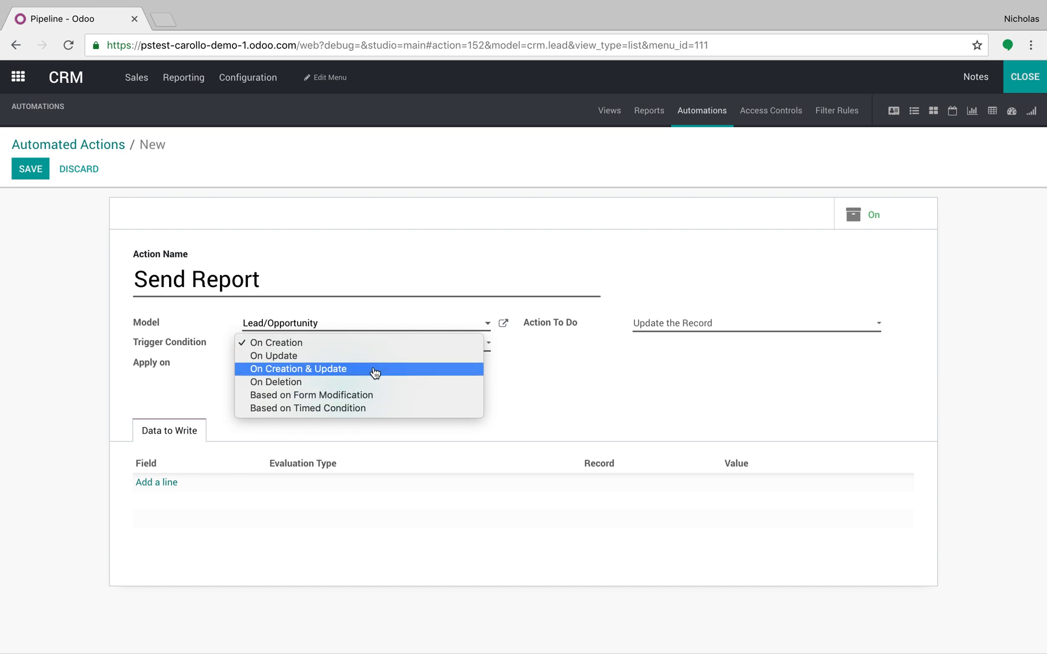
pyautogui.click(367, 409)
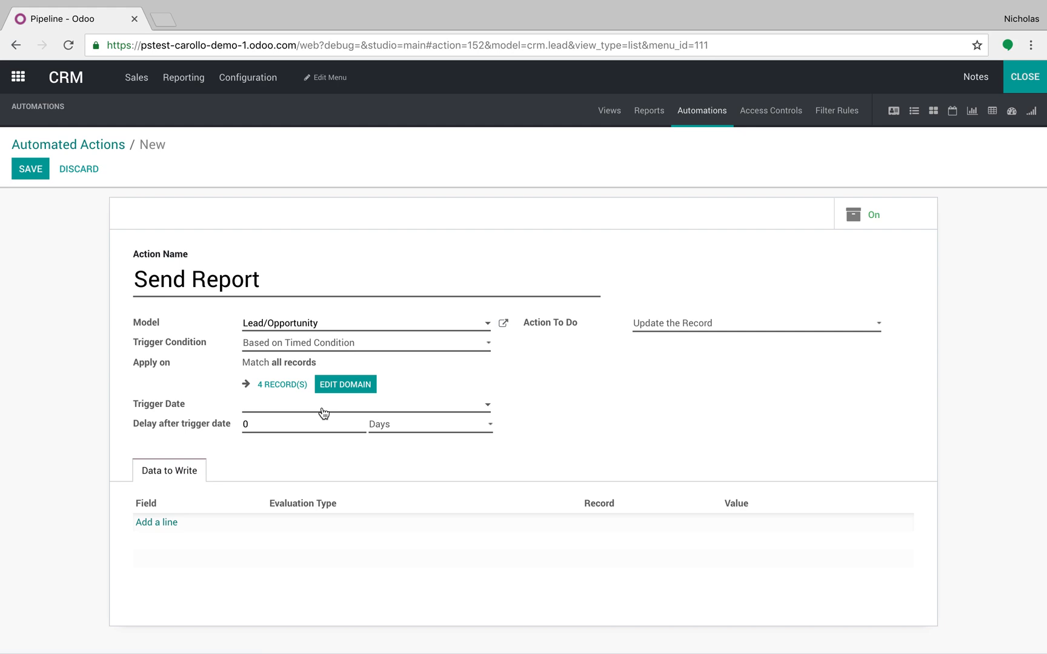
pyautogui.click(1032, 87)
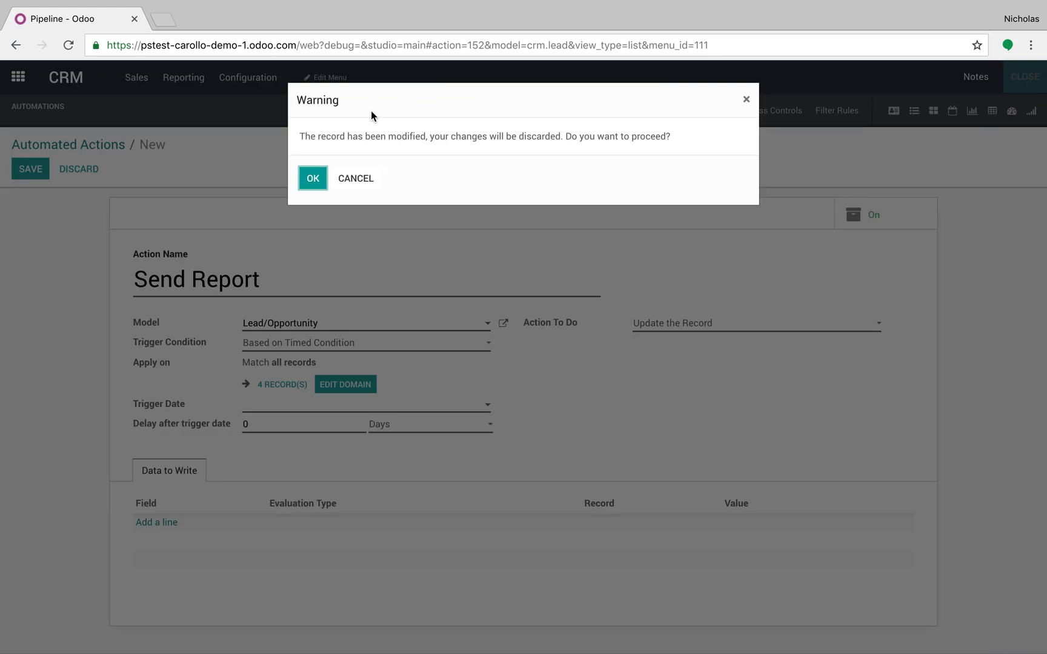
pyautogui.click(313, 178)
# Create a new scheduled action in Settings named Send Report for the Lead/Opportunity model
pyautogui.click(18, 77)
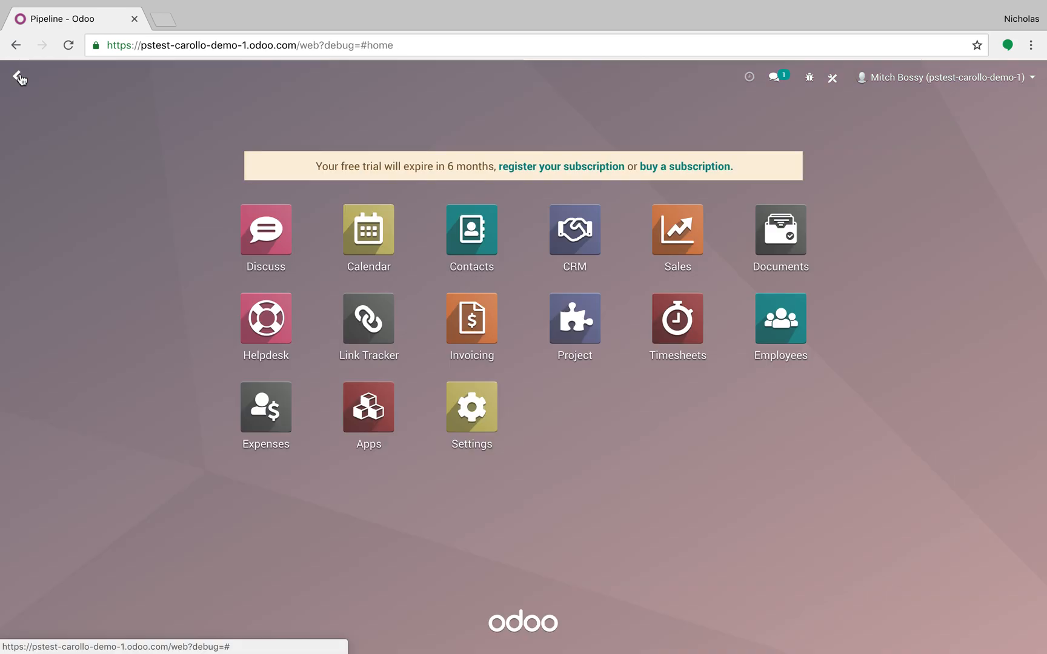
pyautogui.write('scheduled')
pyautogui.press('Return')
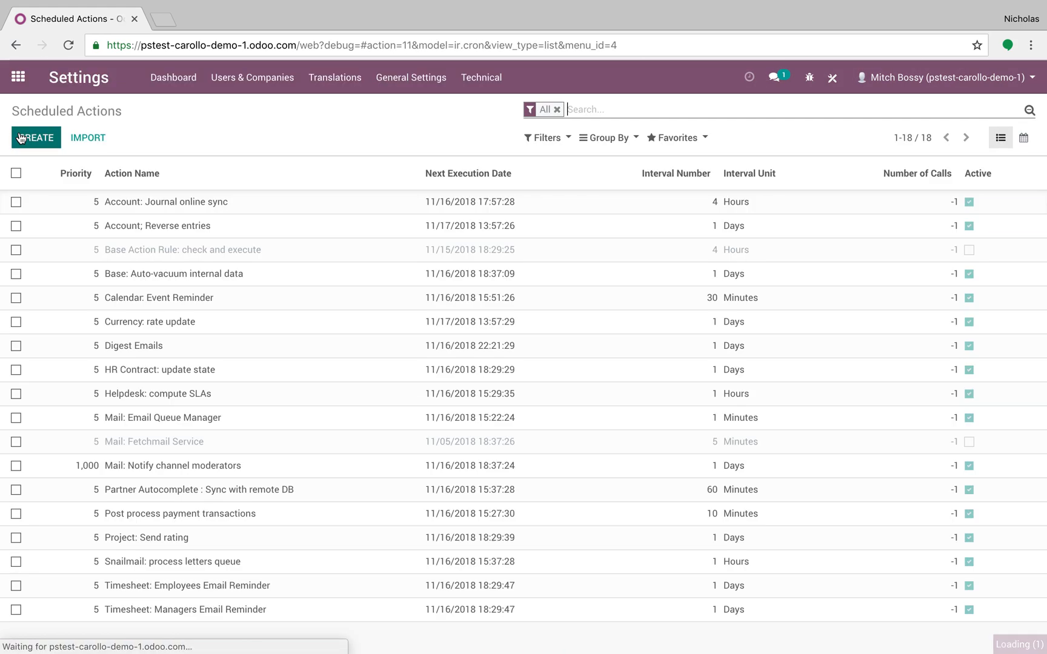
pyautogui.click(20, 138)
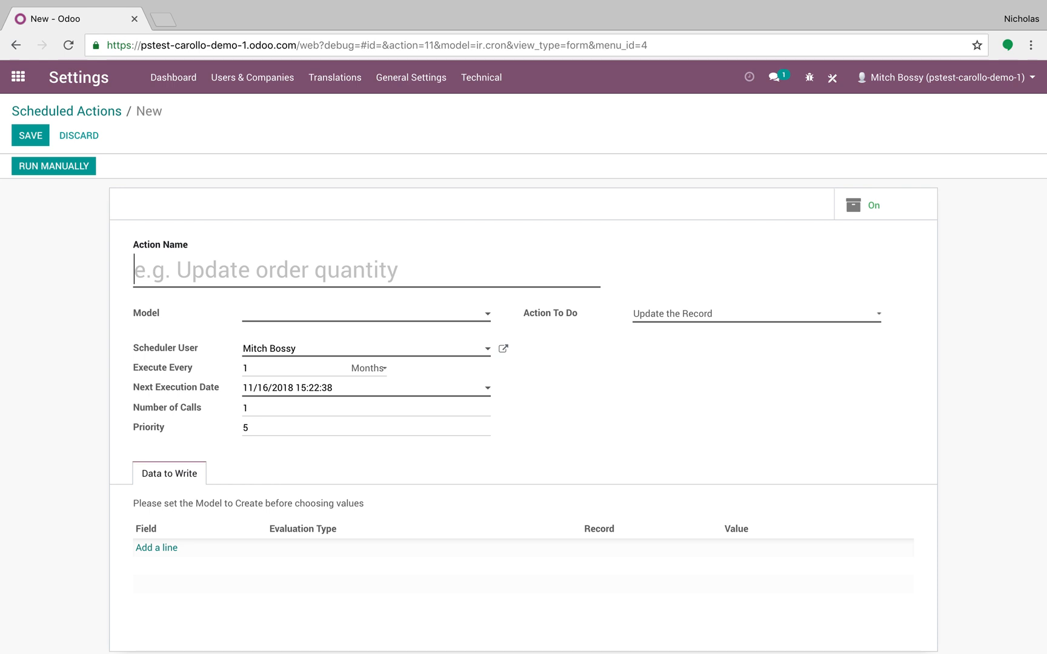
pyautogui.write('Send Report')
pyautogui.click(309, 318)
pyautogui.write('lead')
pyautogui.click(327, 340)
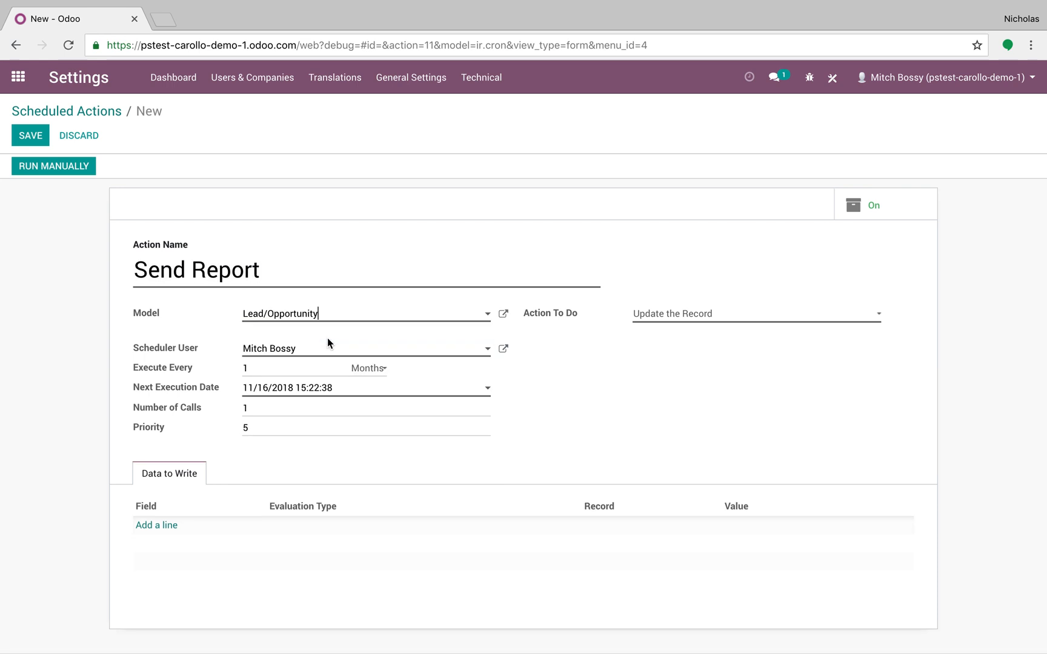
# Set the scheduled action's execution interval unit to Days
pyautogui.click(318, 357)
pyautogui.click(317, 367)
pyautogui.click(367, 370)
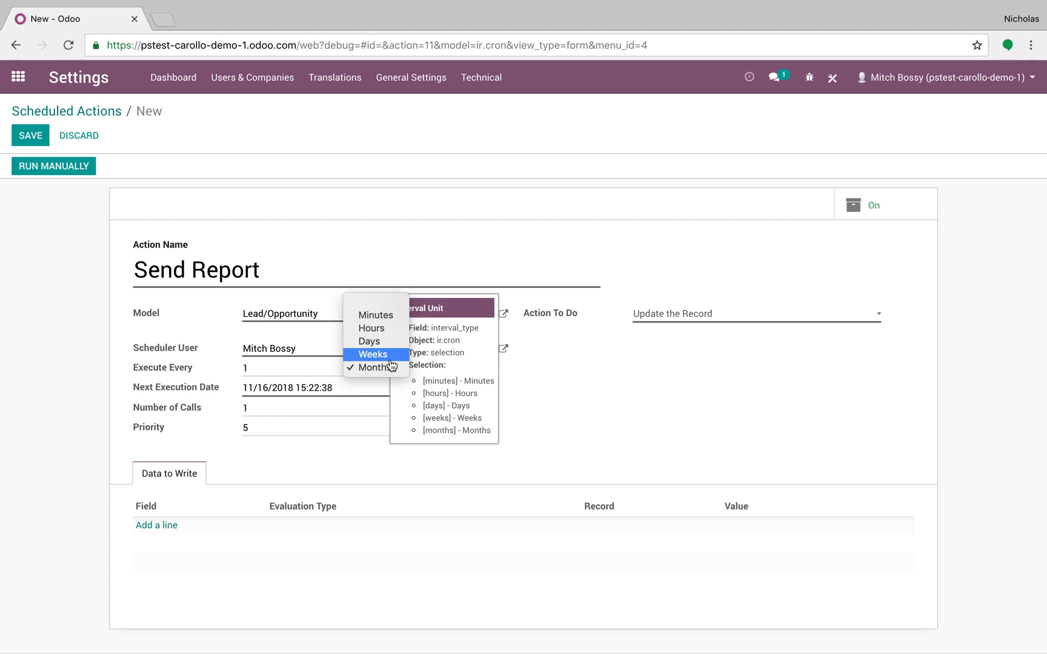
pyautogui.click(388, 342)
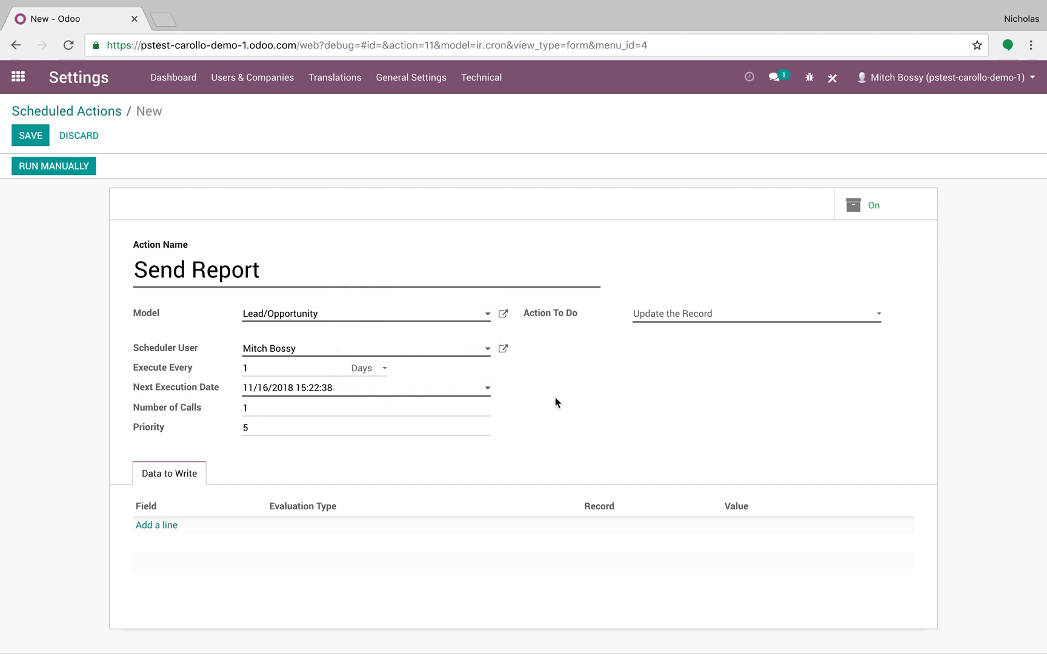
# Set the scheduled action's next execution date to 11/16/2018 17:00:00
pyautogui.click(395, 389)
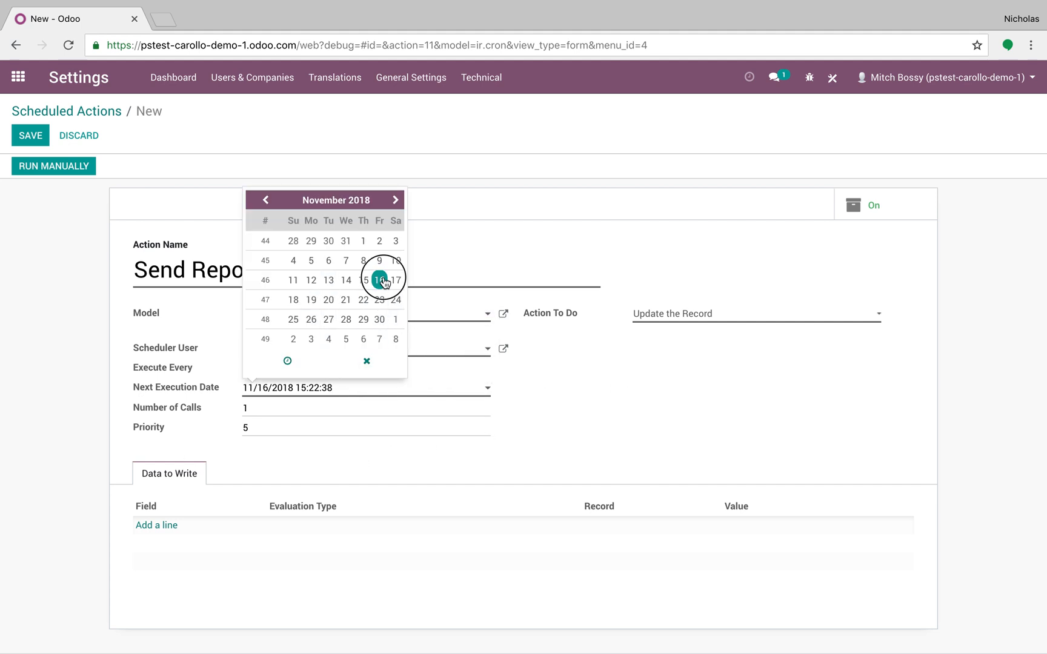
pyautogui.click(290, 361)
pyautogui.click(277, 302)
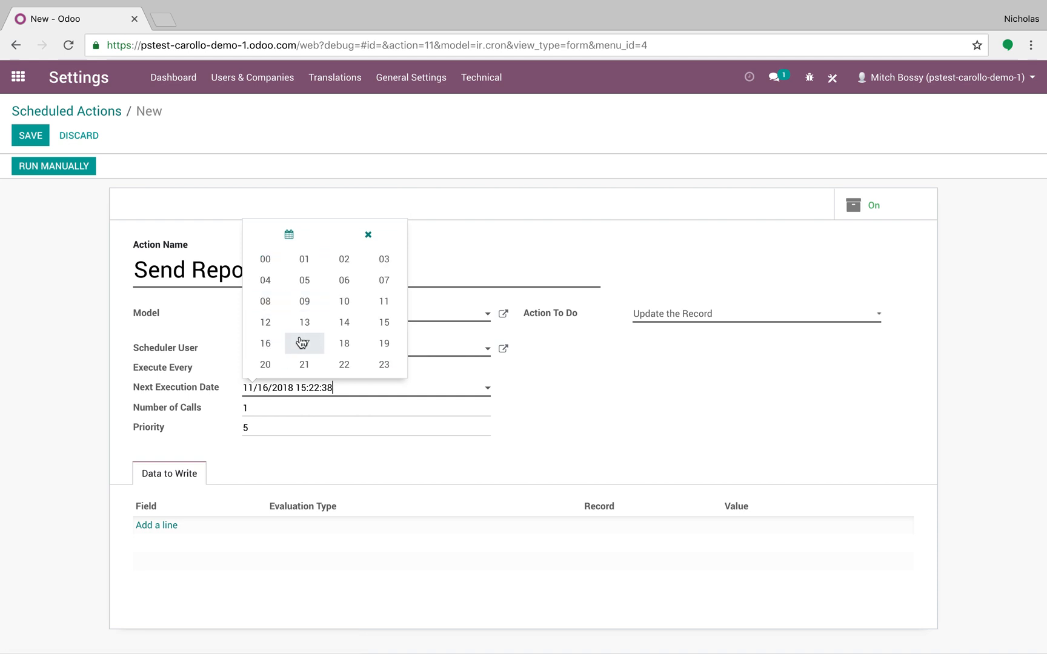
pyautogui.click(304, 343)
pyautogui.click(325, 301)
pyautogui.click(269, 274)
pyautogui.click(382, 301)
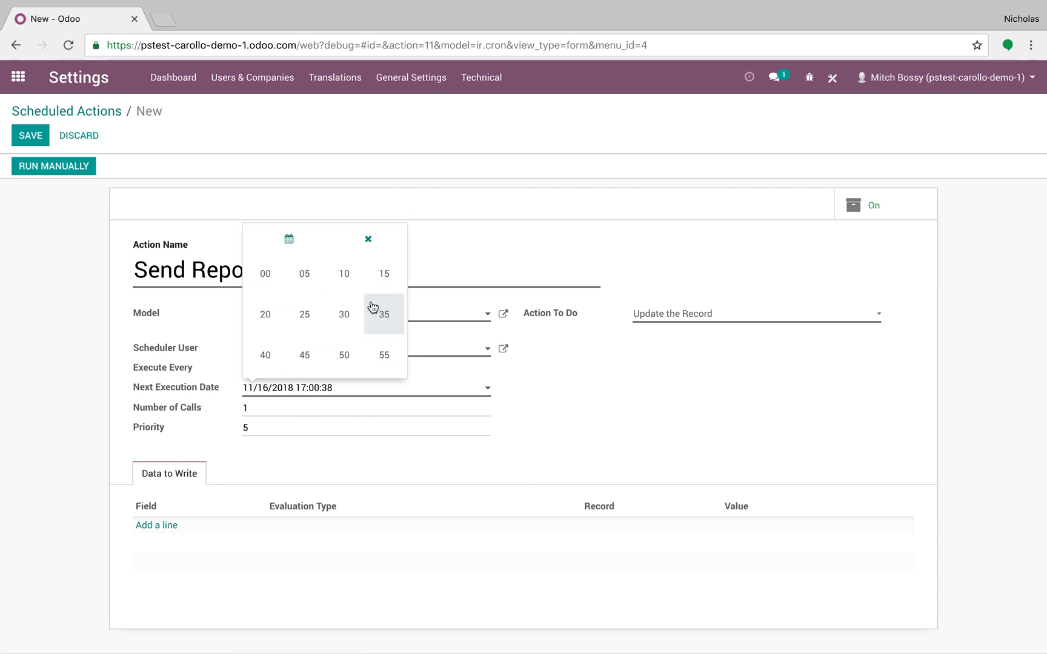
pyautogui.click(267, 273)
# Set the scheduled action's number of calls to -1
pyautogui.click(252, 405)
pyautogui.press('BackSpace')
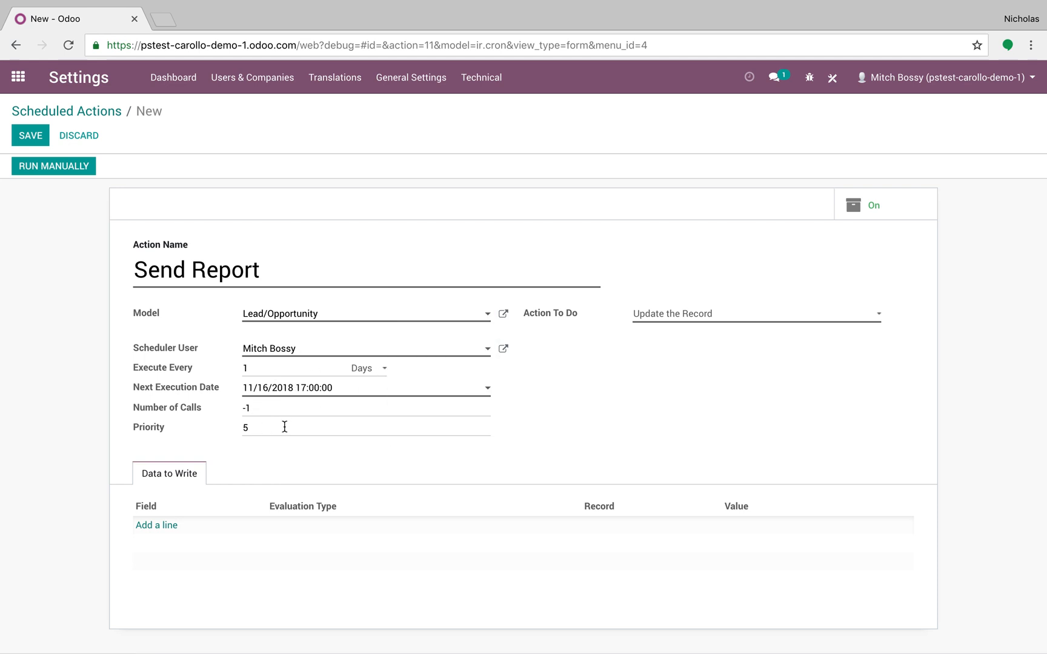
pyautogui.click(254, 429)
# Make the scheduled action perform Send Email and start creating a new email template for it
pyautogui.click(673, 314)
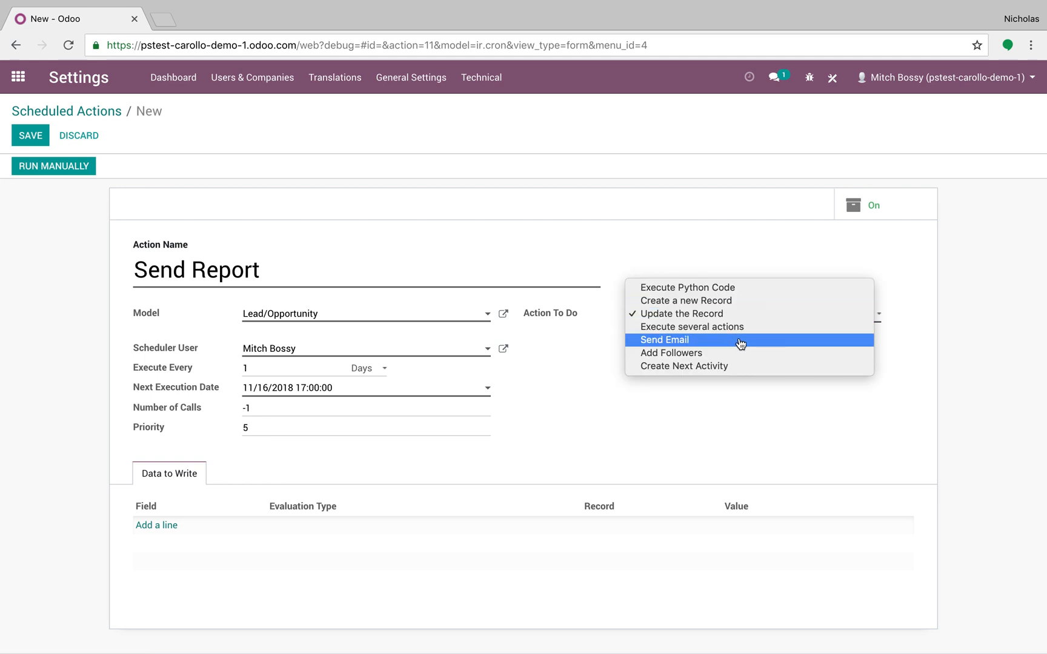
pyautogui.click(741, 341)
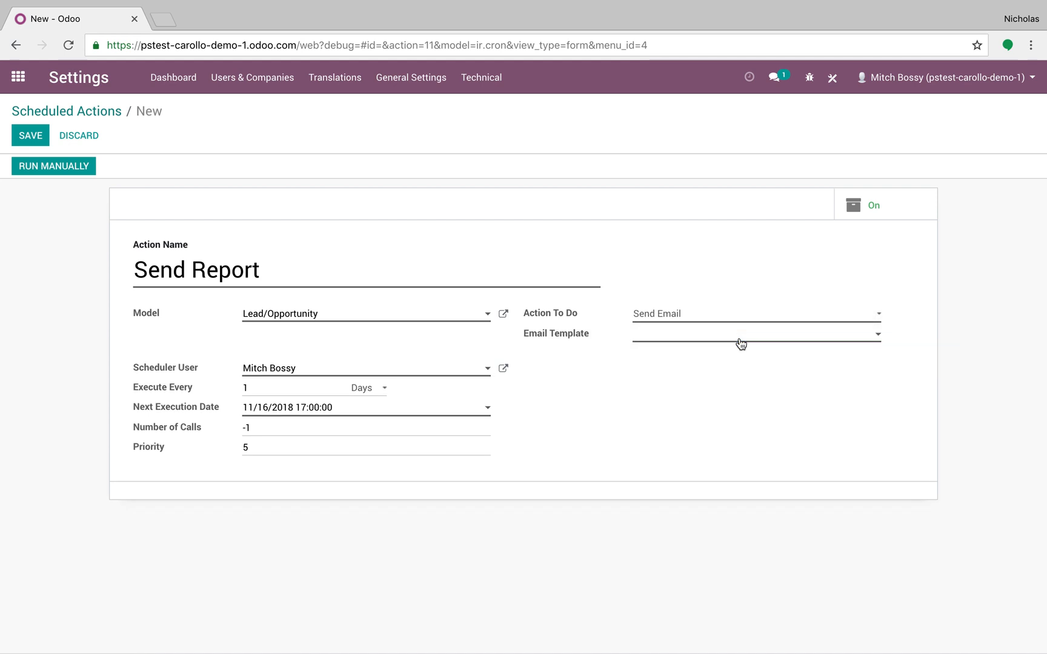
pyautogui.click(740, 341)
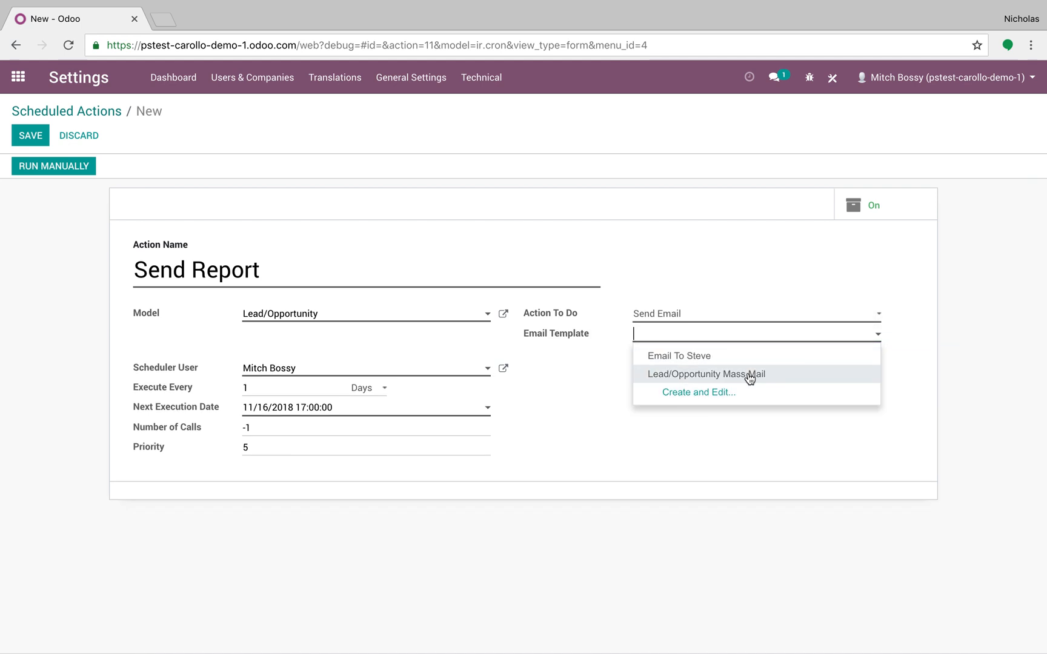
pyautogui.click(749, 397)
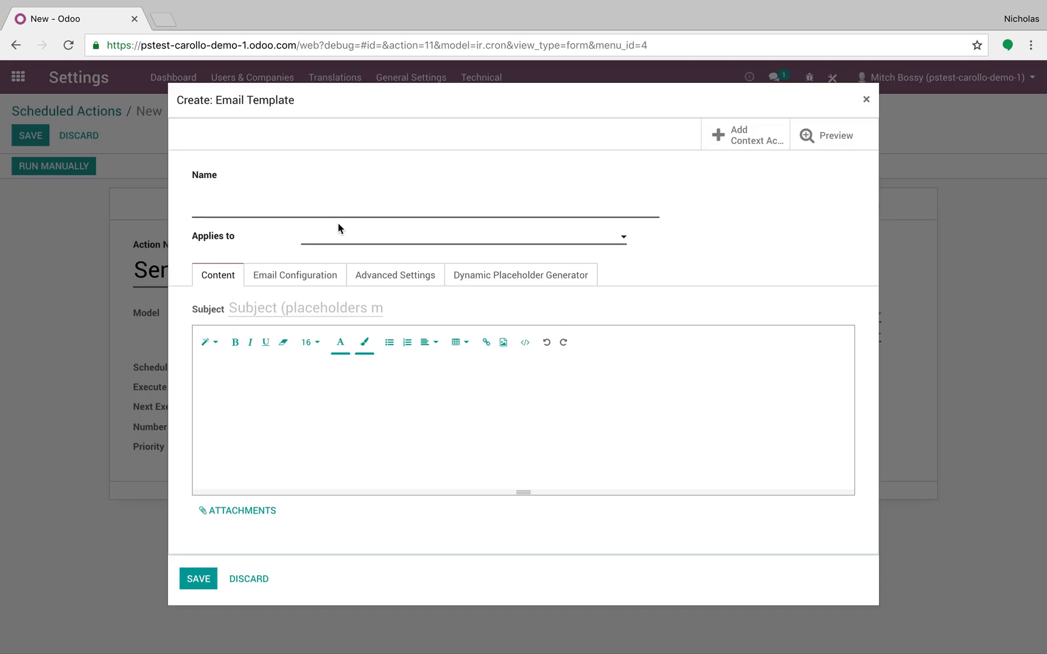
# Name the email template as an email to the recipient and set its subject to "Opportunity Report"
pyautogui.write('Email to Steve')
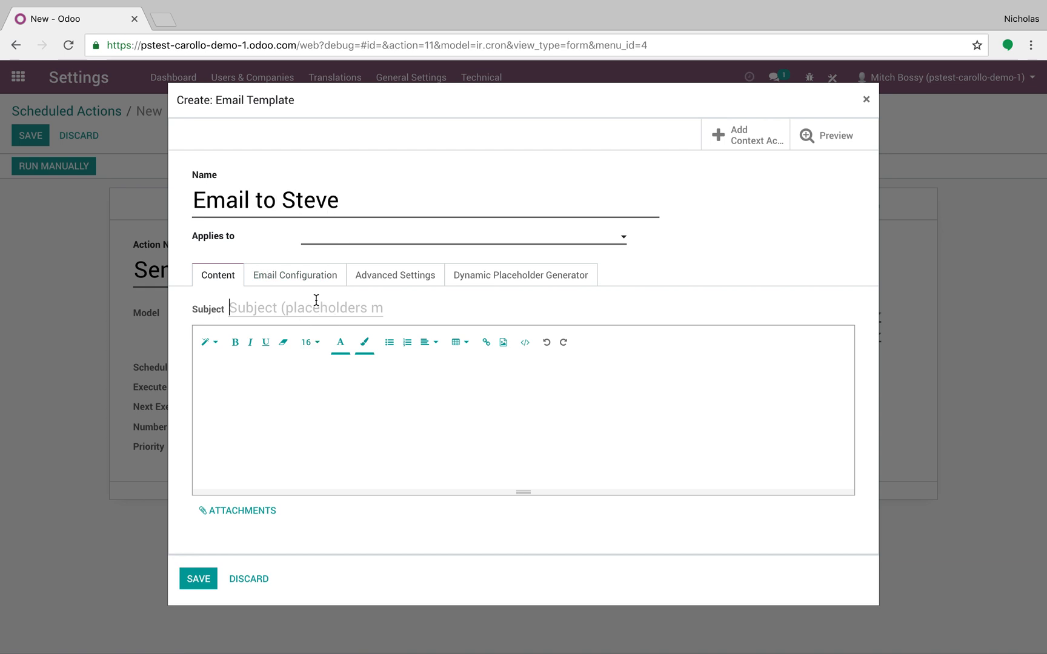
pyautogui.write('Opport')
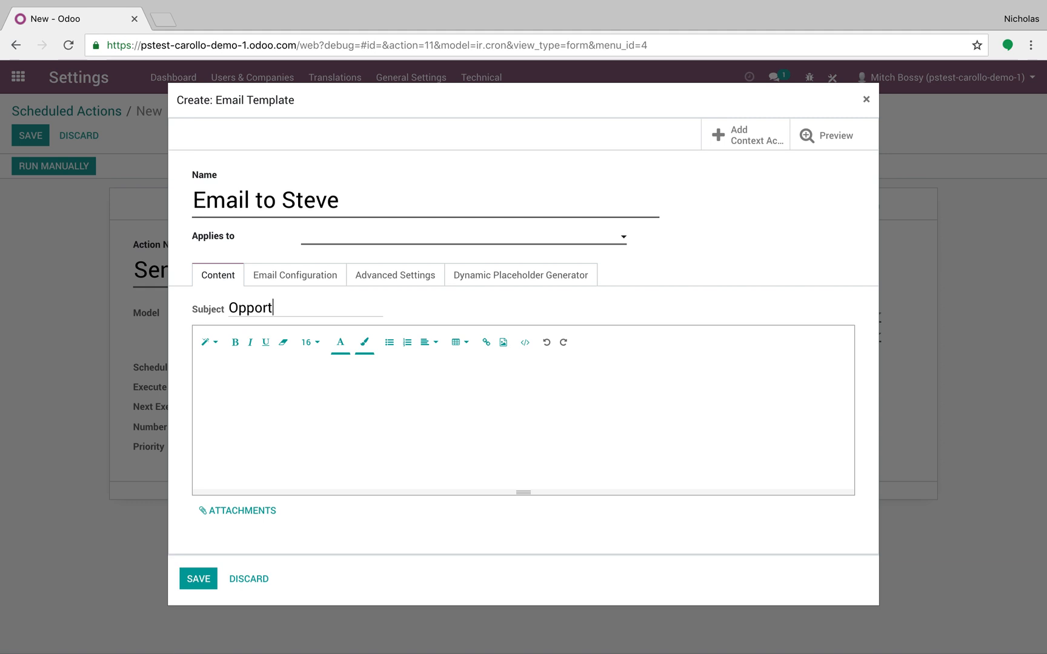
pyautogui.write('unity REporteport')
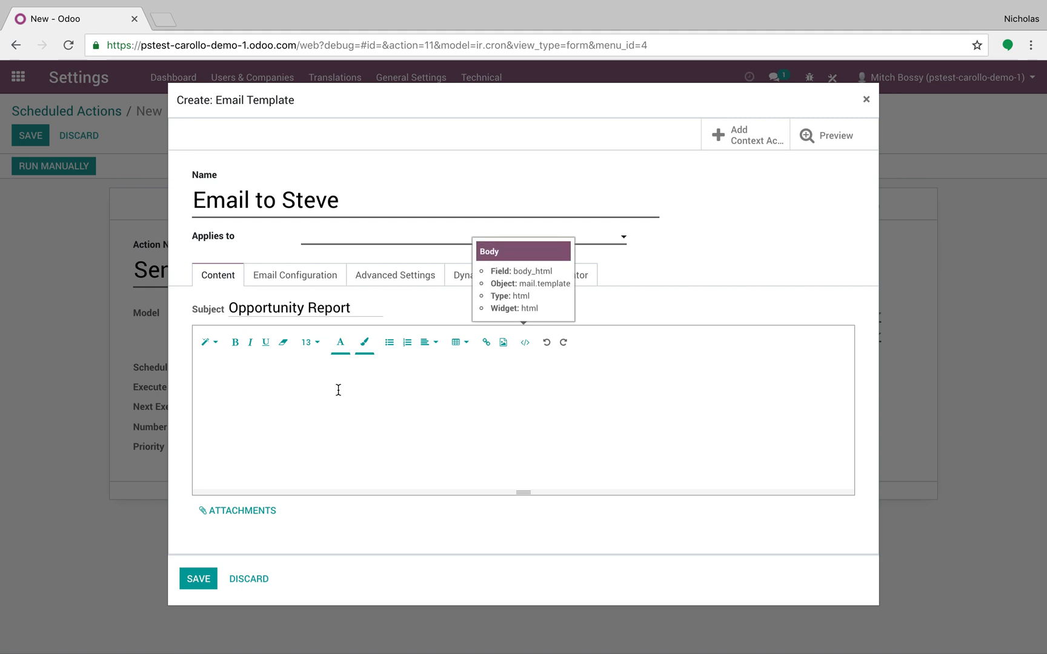
# Set the email template to apply to the Lead/Opportunity model
pyautogui.click(388, 276)
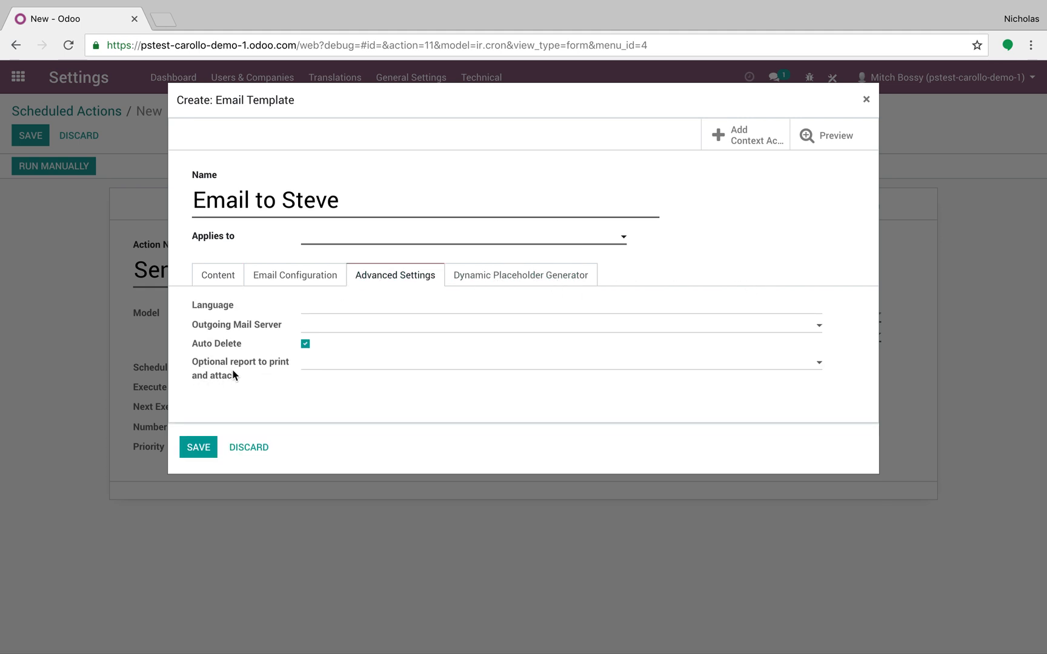
pyautogui.click(447, 369)
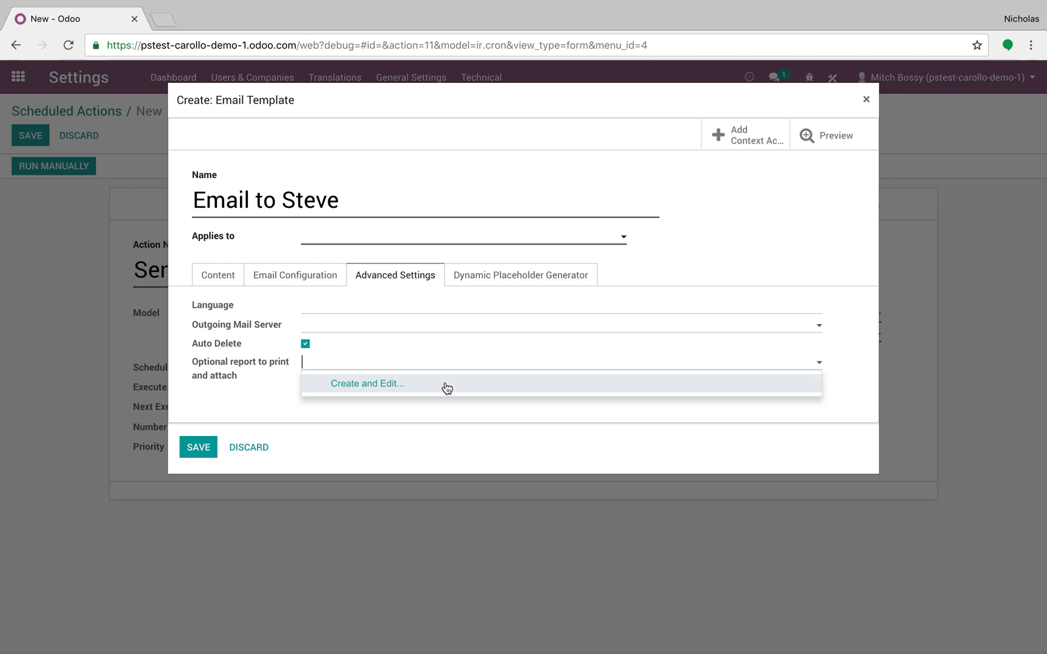
pyautogui.click(222, 278)
pyautogui.click(358, 241)
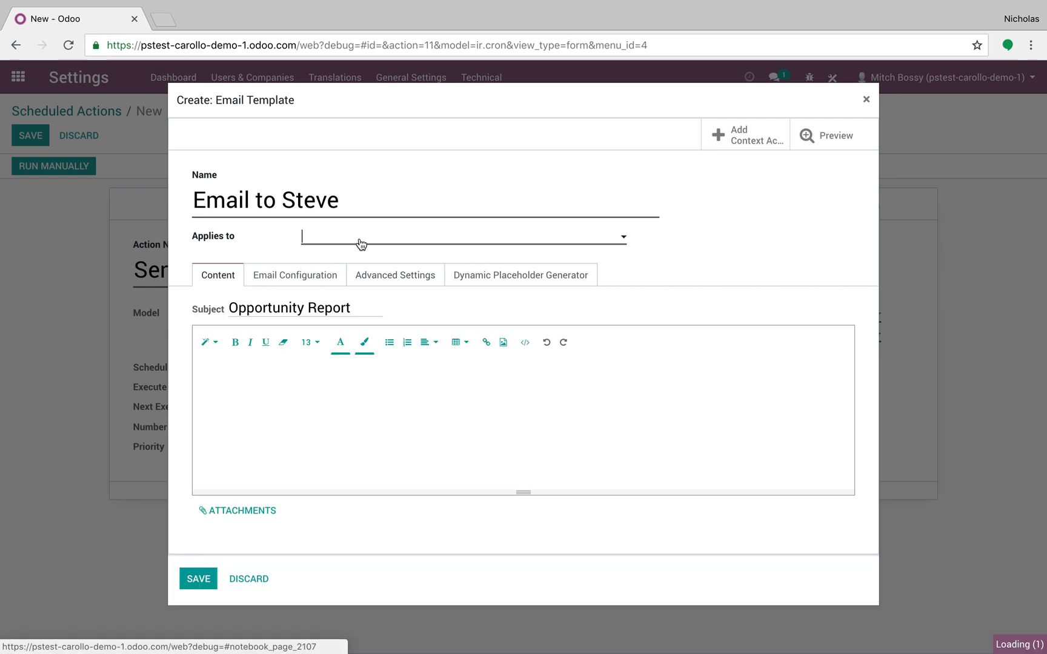
pyautogui.write('opp')
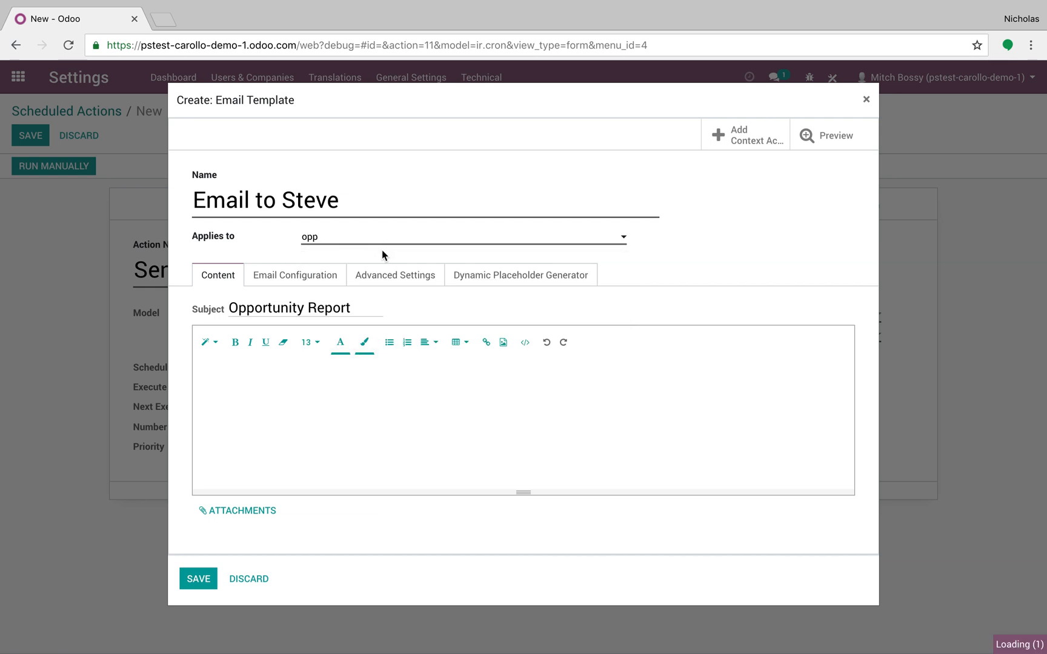
# Attach the Lead/Opportunity Report to the email template with the report filename "Opportunity Overview"
pyautogui.click(358, 280)
pyautogui.click(346, 366)
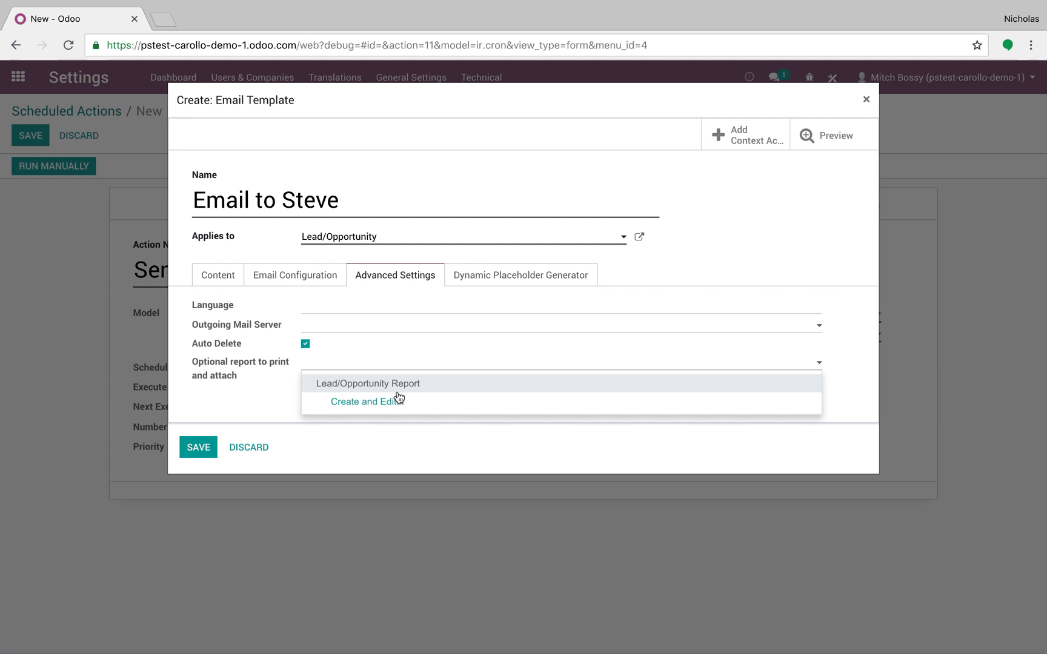
pyautogui.click(432, 384)
pyautogui.click(493, 394)
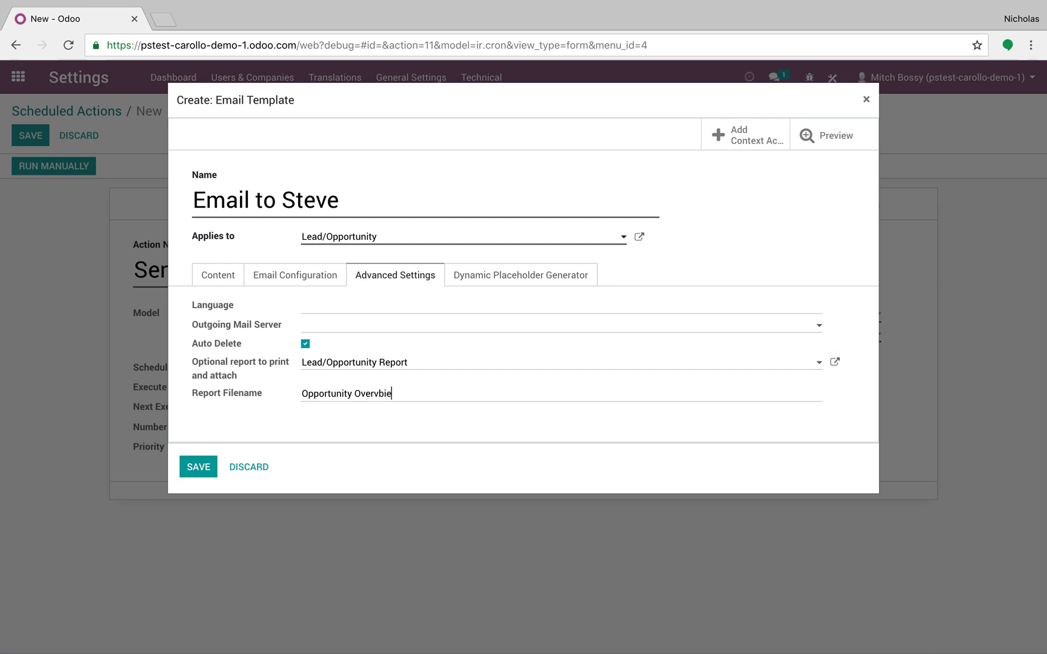
pyautogui.write('Opportunity Overview')
# Write "See report attached for" in the body of the email template
pyautogui.click(216, 276)
pyautogui.click(268, 378)
pyautogui.write('See report')
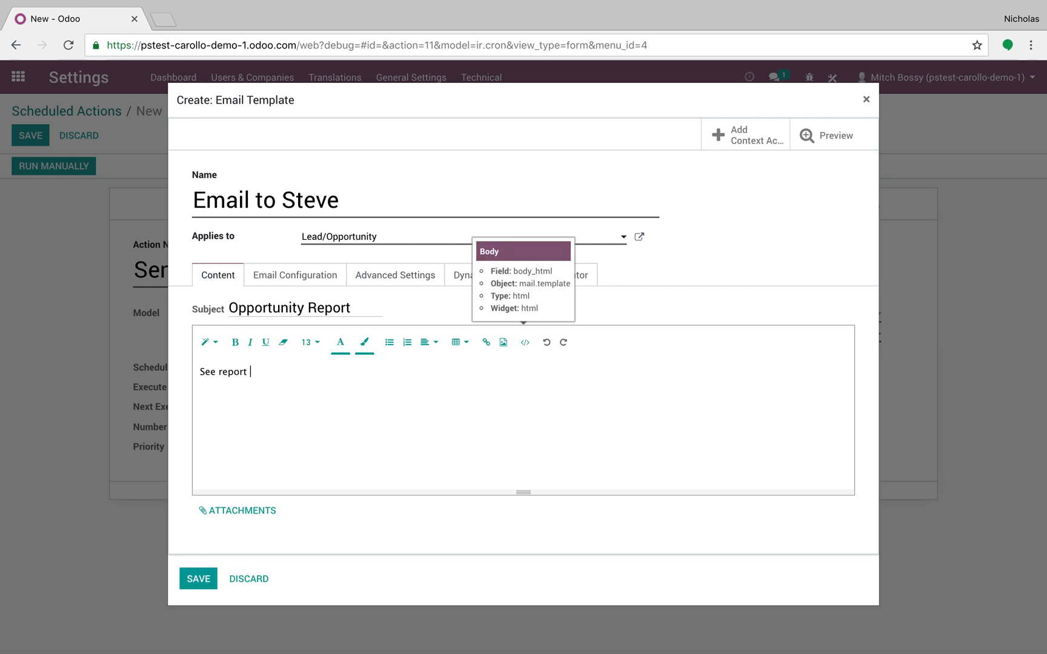
pyautogui.write(' attached for')
# Generate a dynamic placeholder expression for the lead's Salesperson field, cut the expression and clear the chosen field
pyautogui.click(560, 276)
pyautogui.click(436, 309)
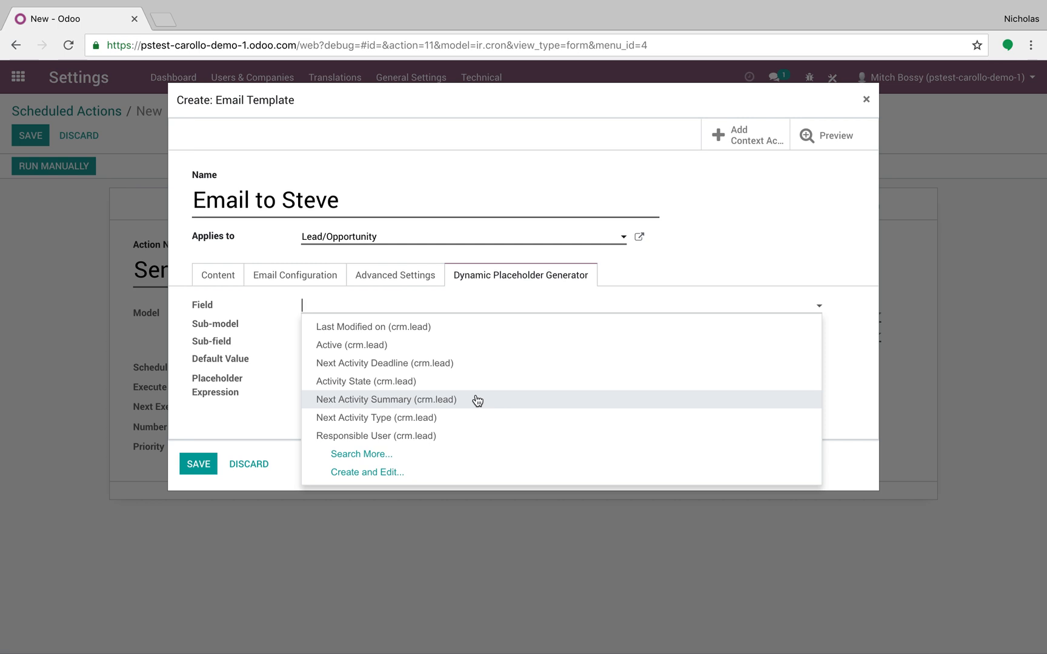
pyautogui.write('s')
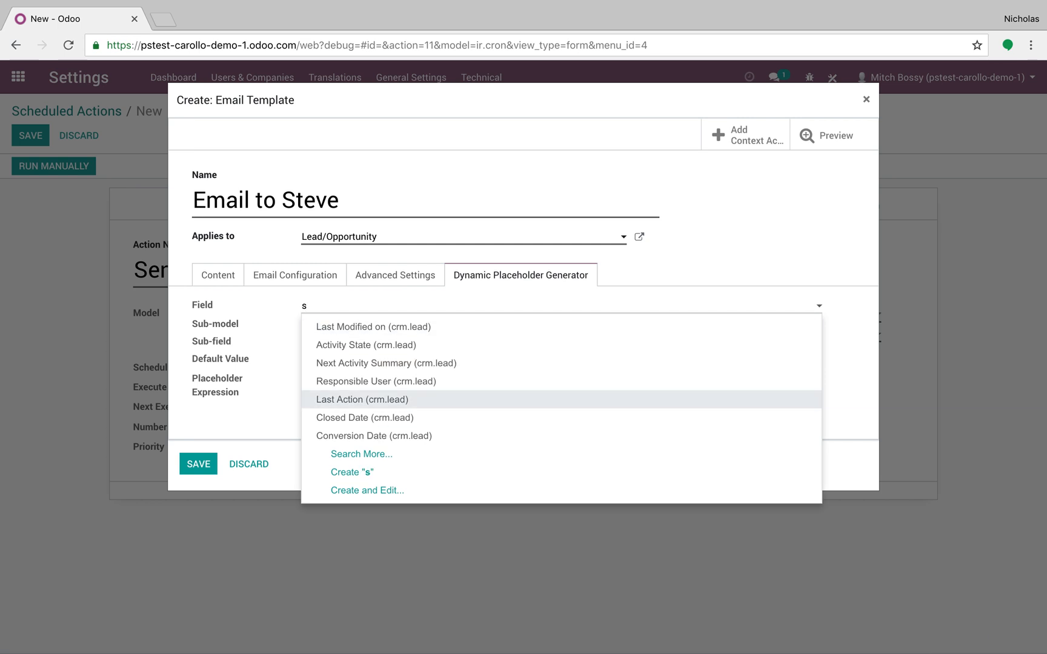
pyautogui.press('BackSpace')
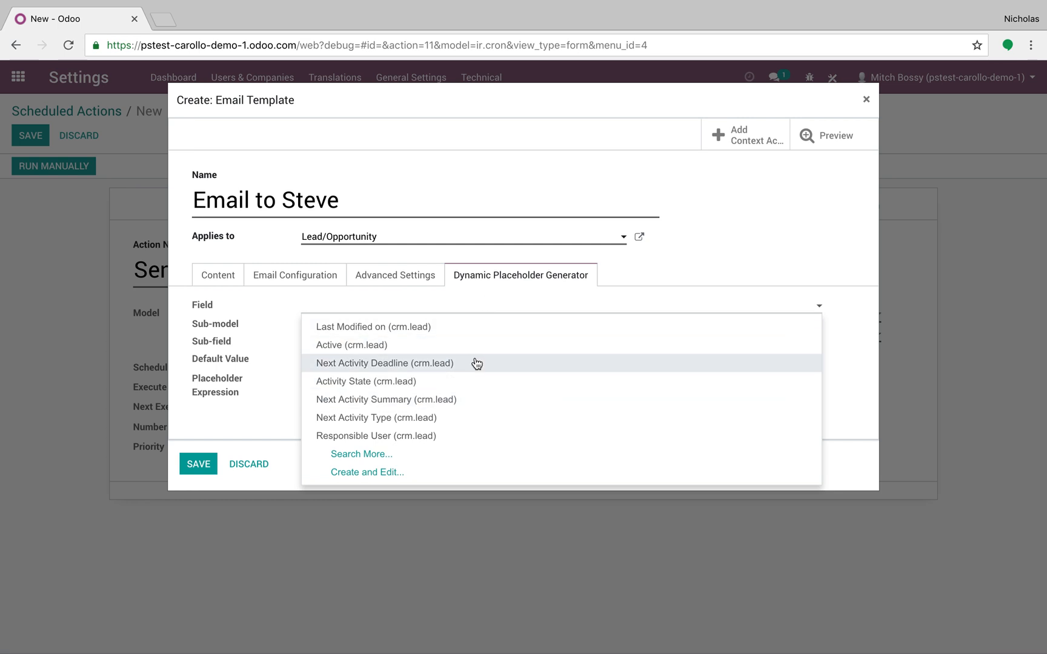
pyautogui.write('sales')
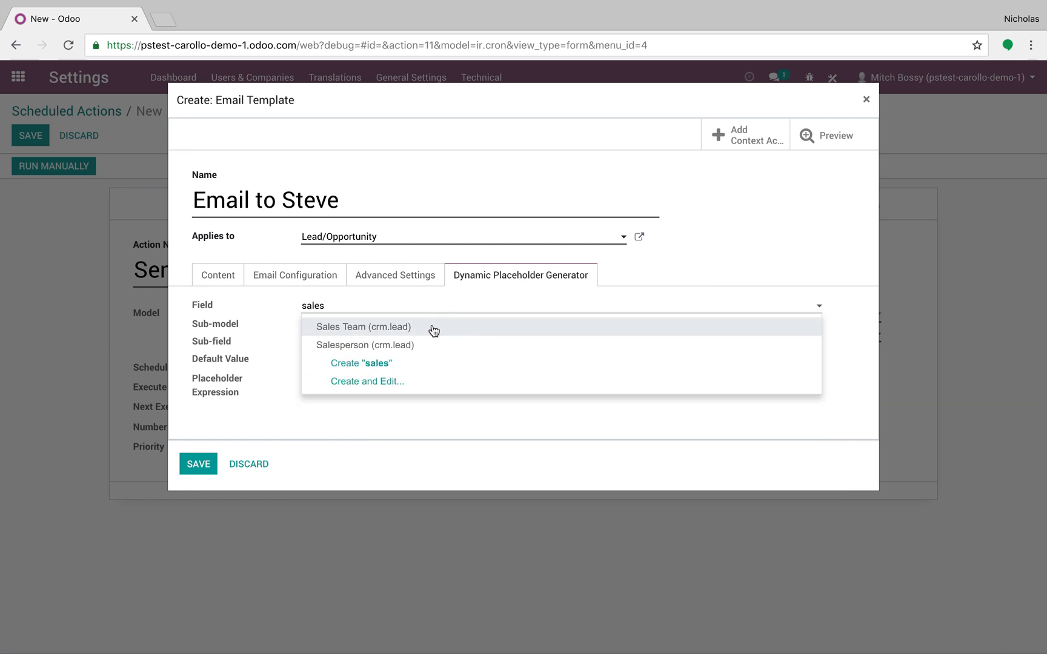
pyautogui.moveTo(393, 385); pyautogui.dragTo(262, 390)
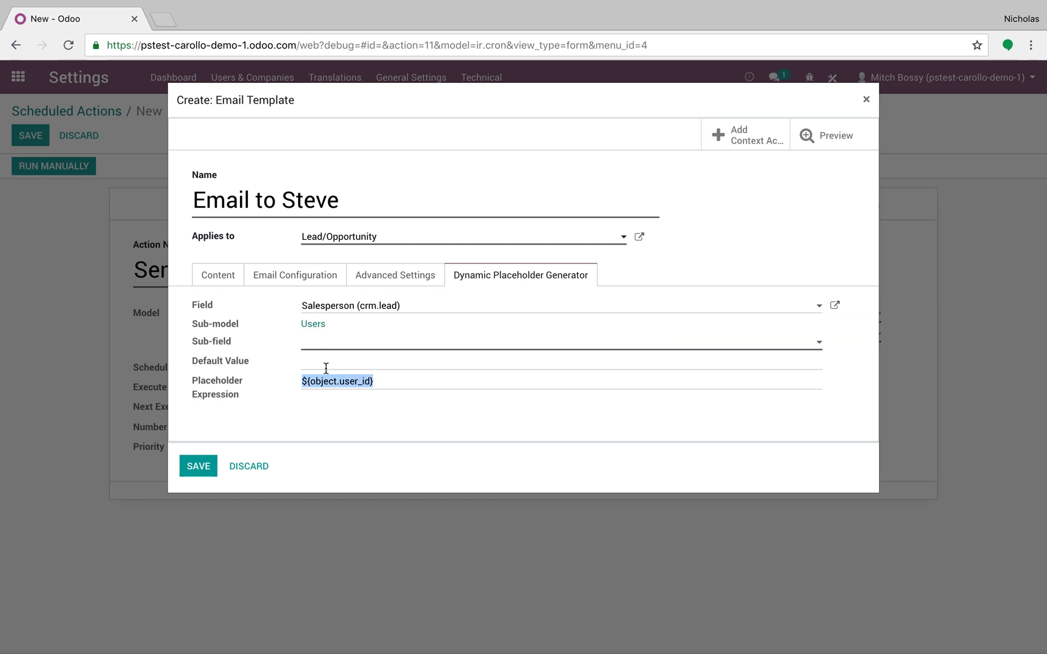
pyautogui.hotkey('ctrl', 'x')
pyautogui.moveTo(404, 305); pyautogui.dragTo(232, 306)
pyautogui.press('BackSpace')
# Save the email template and the Send Report scheduled action
pyautogui.click(215, 278)
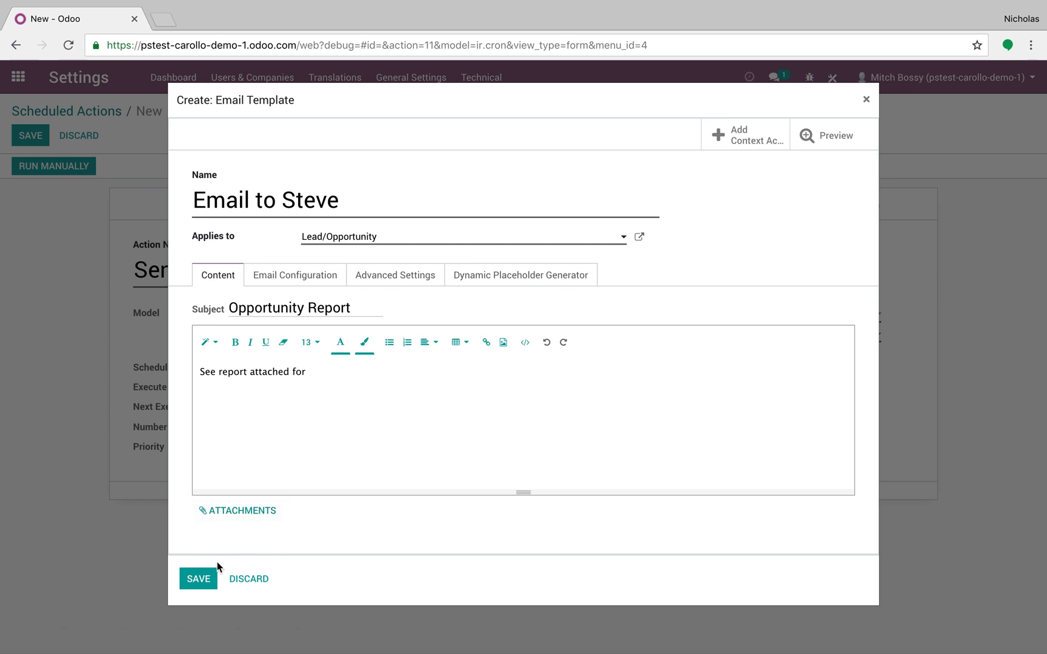
pyautogui.click(200, 578)
pyautogui.click(35, 137)
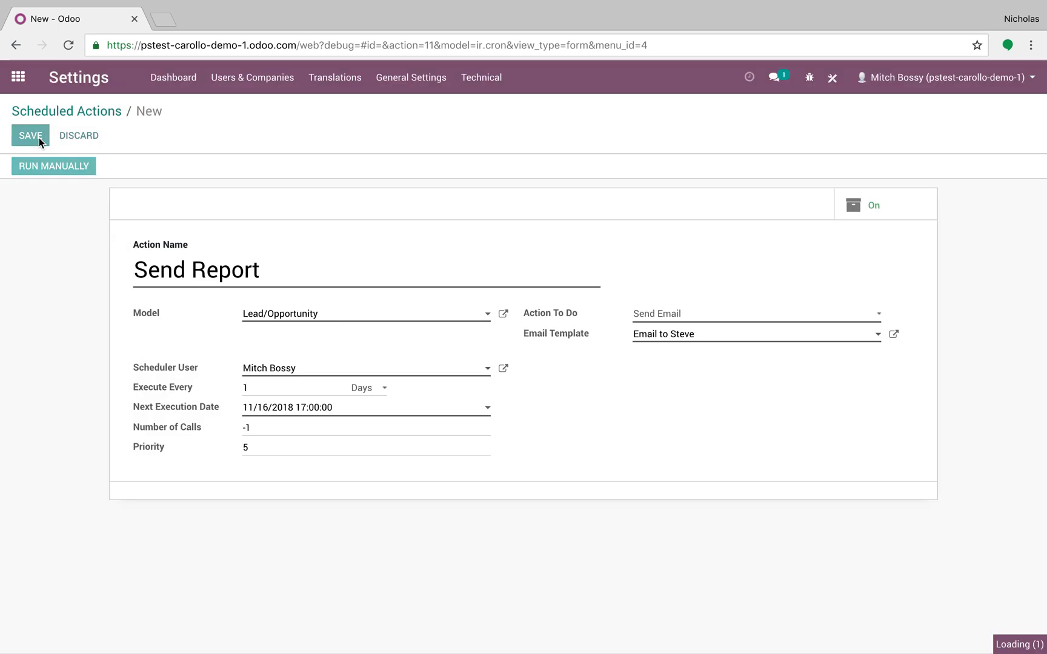
# Run the Send Report scheduled action manually
pyautogui.click(61, 168)
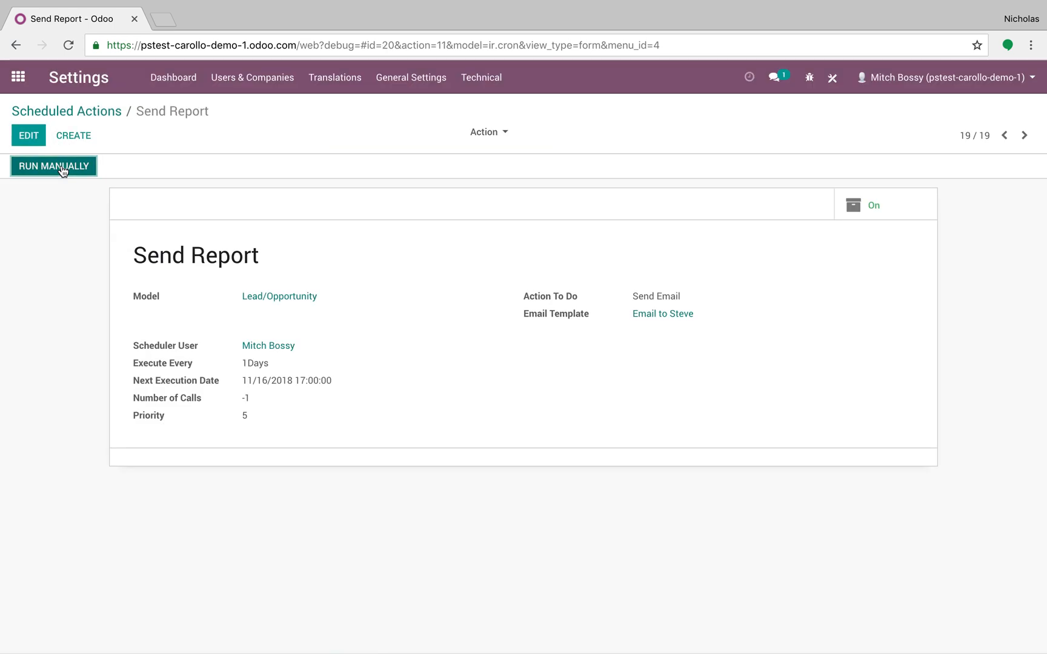
pyautogui.click(263, 347)
pyautogui.click(153, 111)
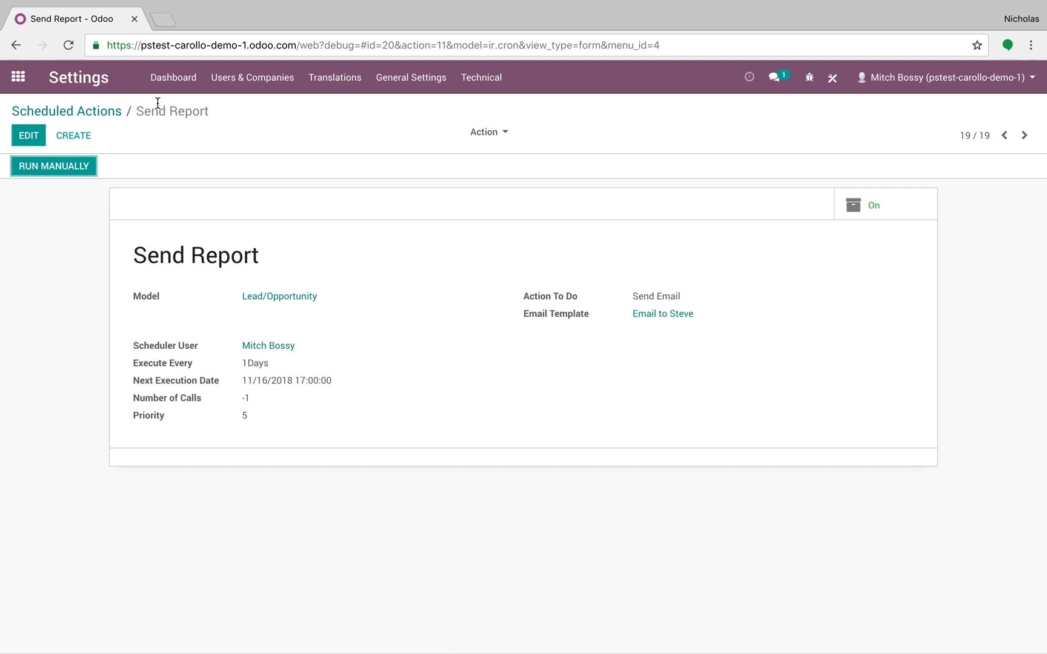
# Search the scheduled actions for "email" and run Mail: Email Queue Manager manually
pyautogui.click(106, 114)
pyautogui.write('email')
pyautogui.press('Return')
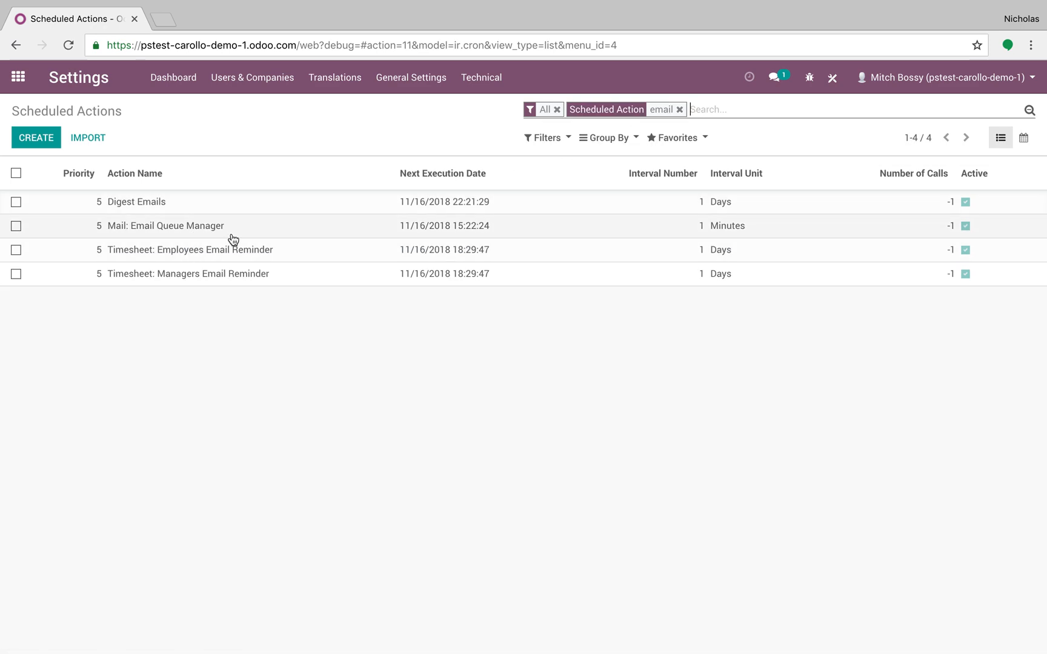
pyautogui.click(232, 235)
pyautogui.click(72, 167)
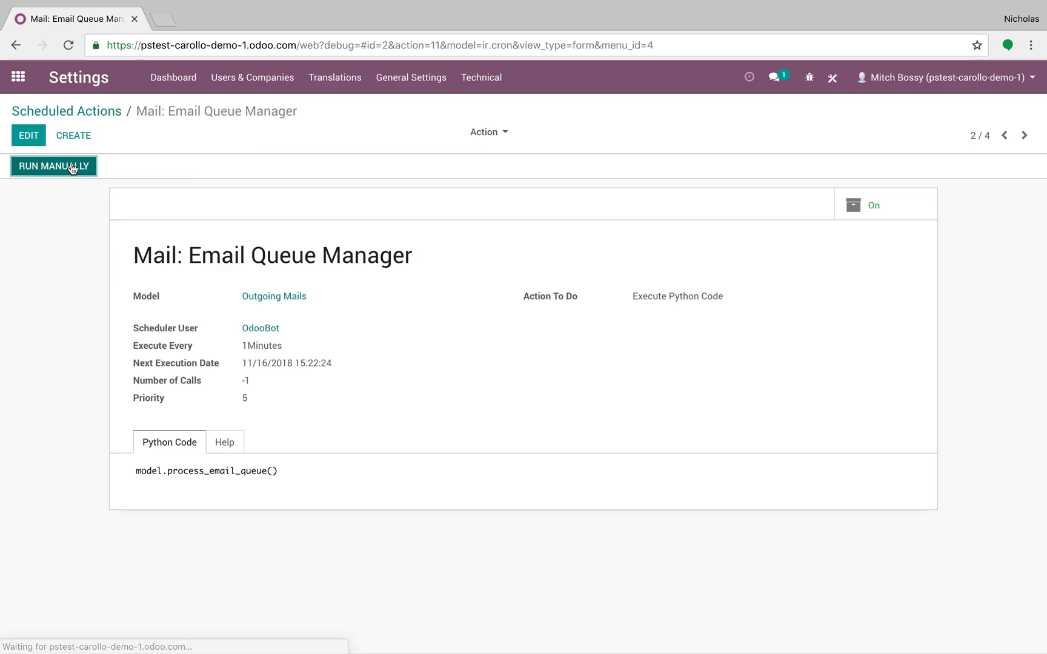
pyautogui.click(103, 111)
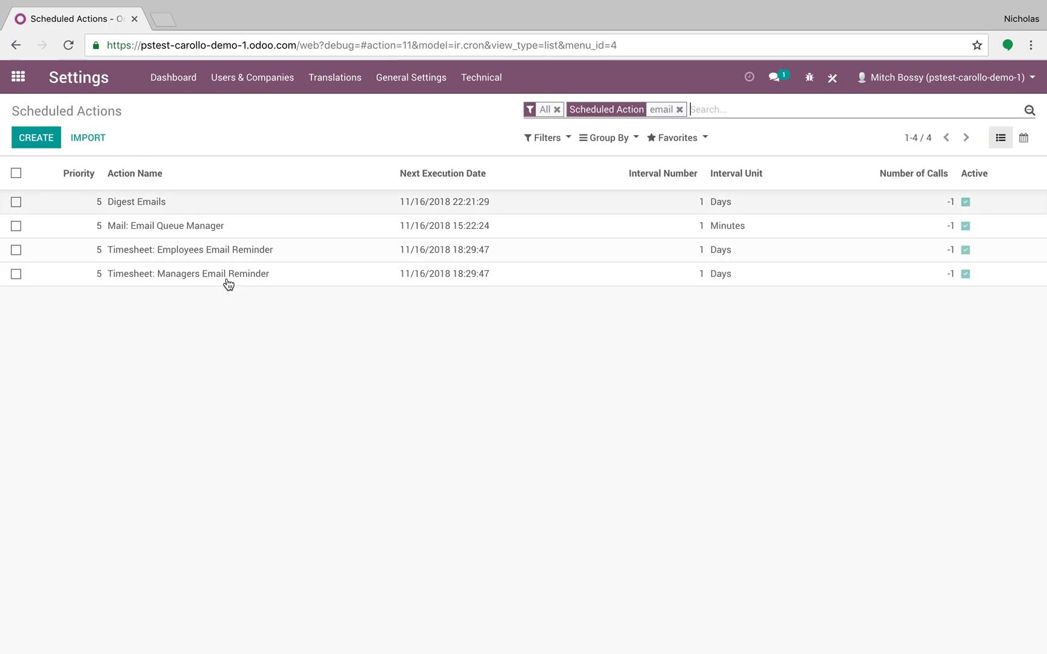
# Switch to Gmail to check the inbox for the report email and return to Odoo
pyautogui.click(7, 71)
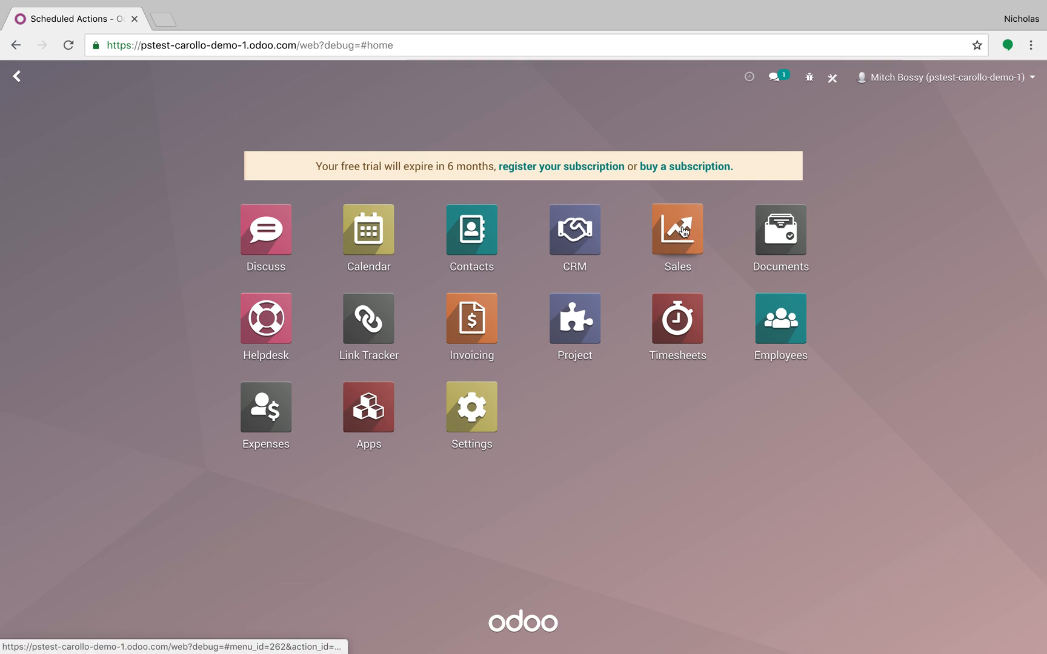
pyautogui.hotkey('ctrl', 'Left')
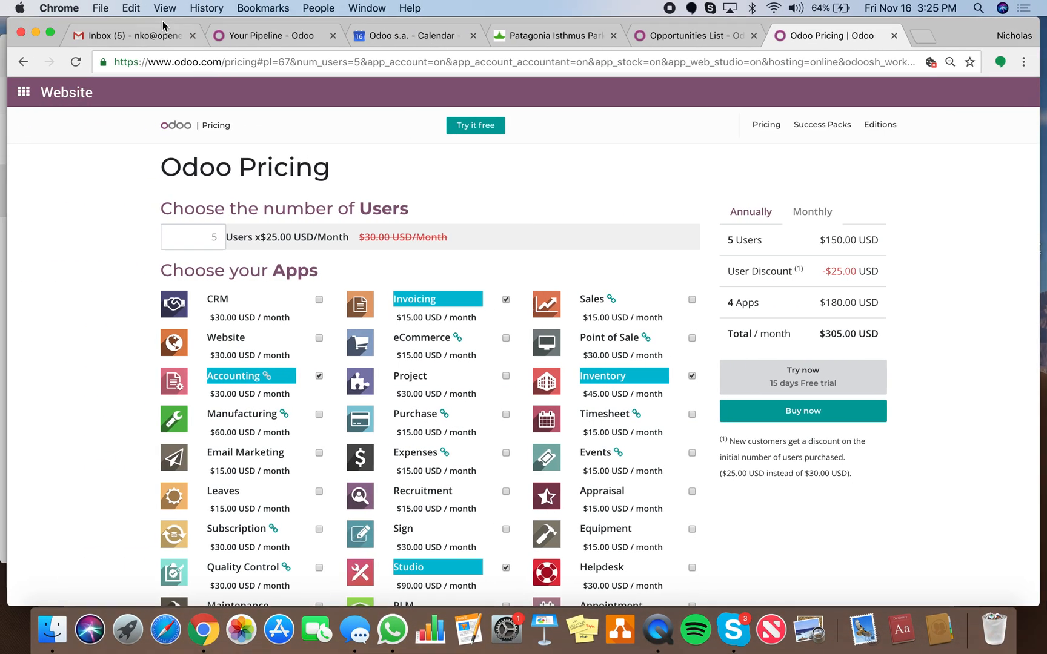
pyautogui.click(157, 34)
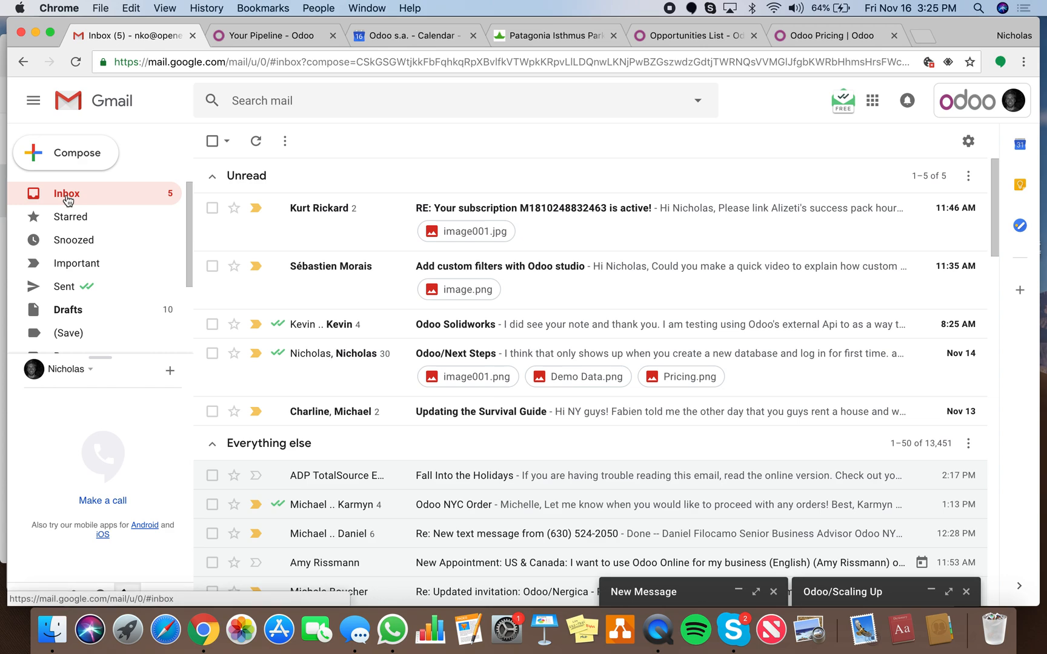
pyautogui.hotkey('ctrl', 'Right')
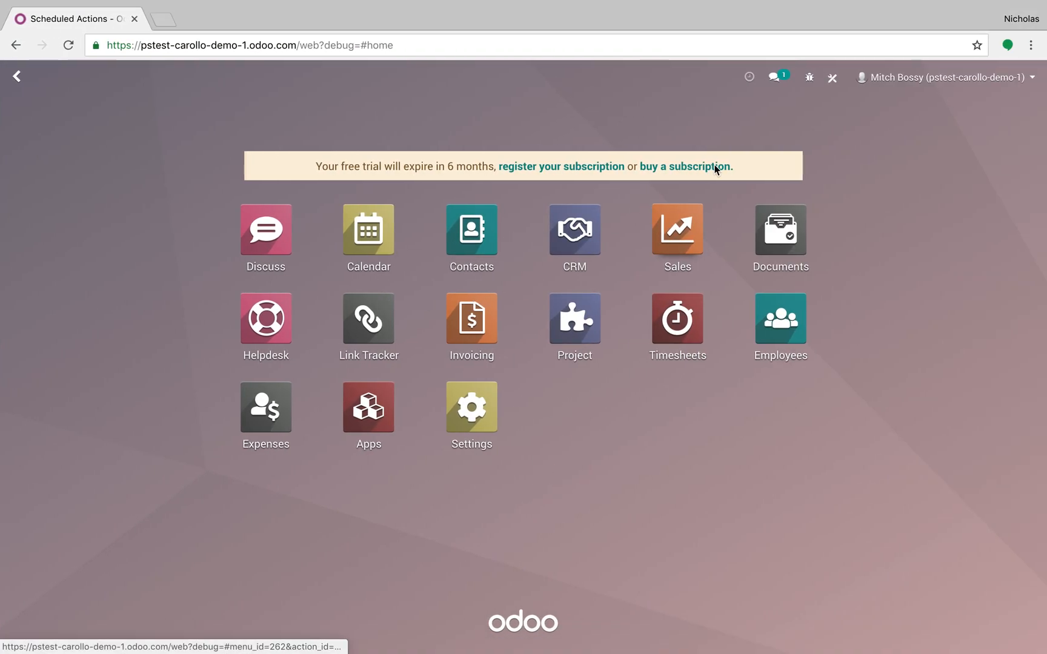
# Replace the email address in the current user's preferences with the recipient's own address and save the preferences
pyautogui.click(889, 91)
pyautogui.click(916, 304)
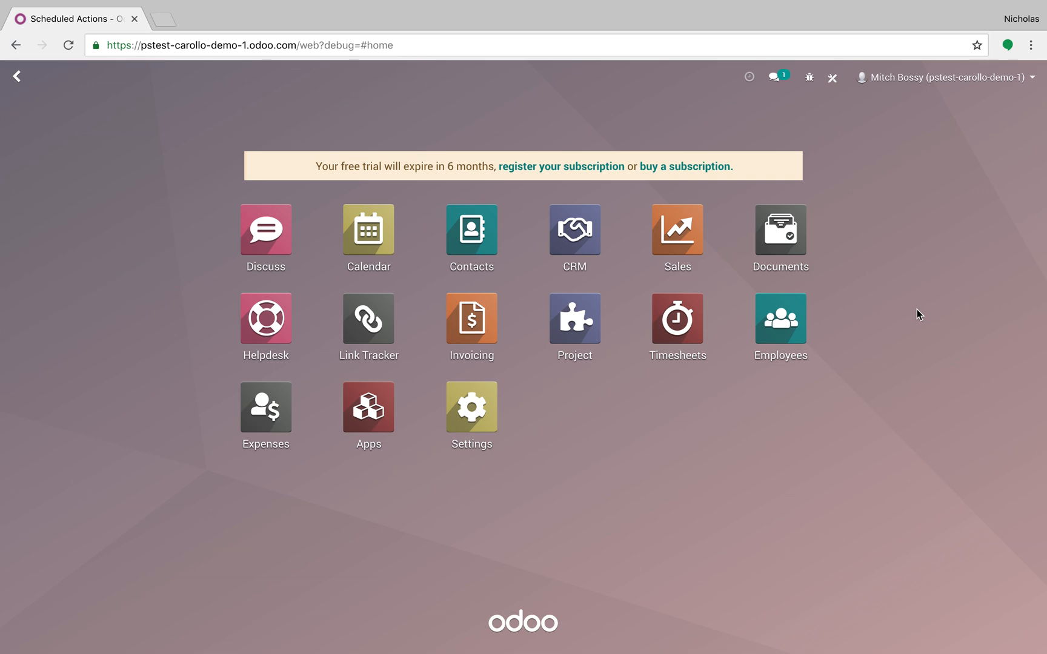
pyautogui.click(950, 88)
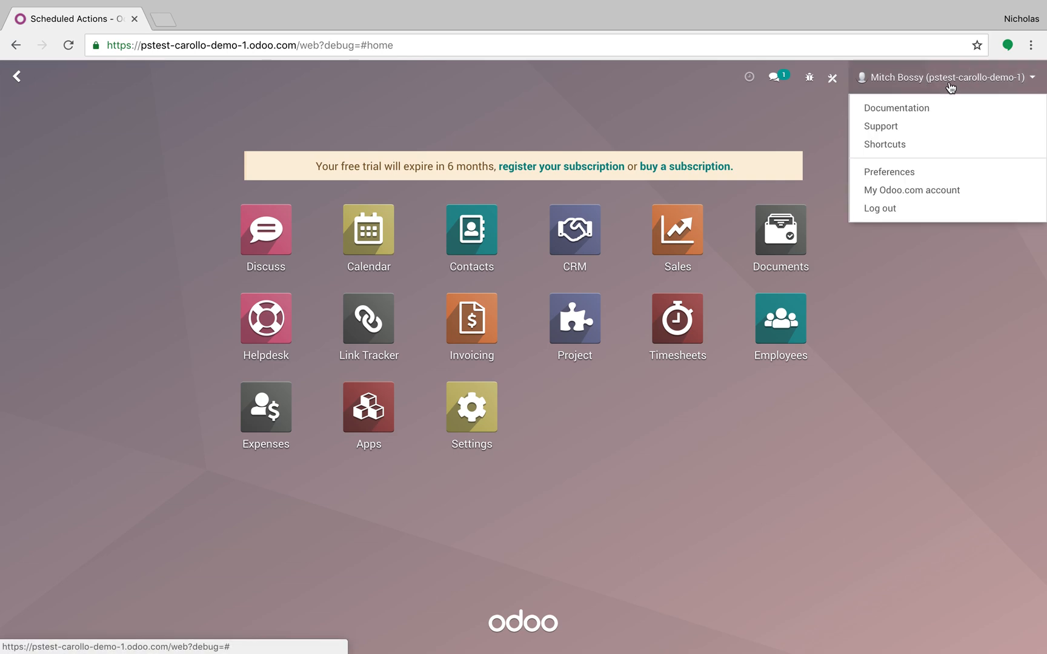
pyautogui.click(951, 180)
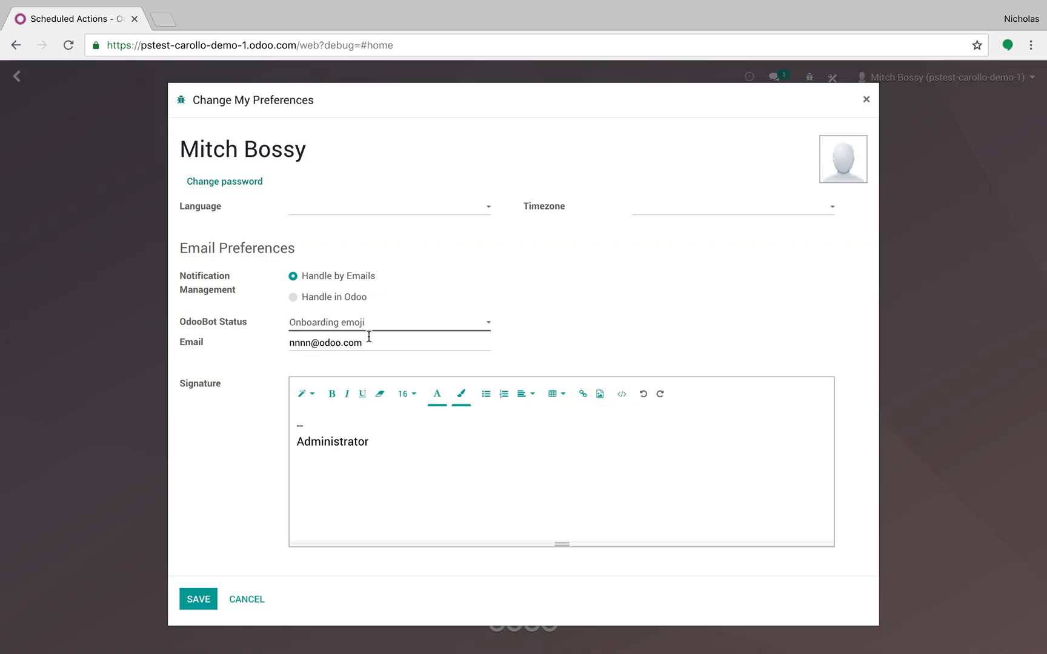
pyautogui.moveTo(380, 347); pyautogui.dragTo(280, 346)
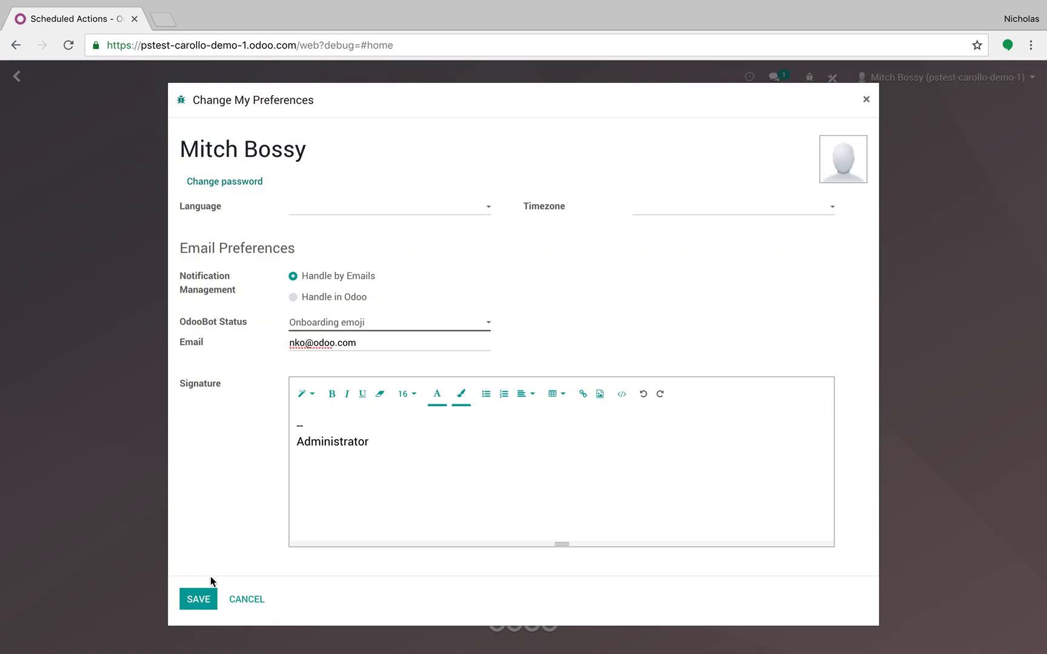
pyautogui.click(205, 592)
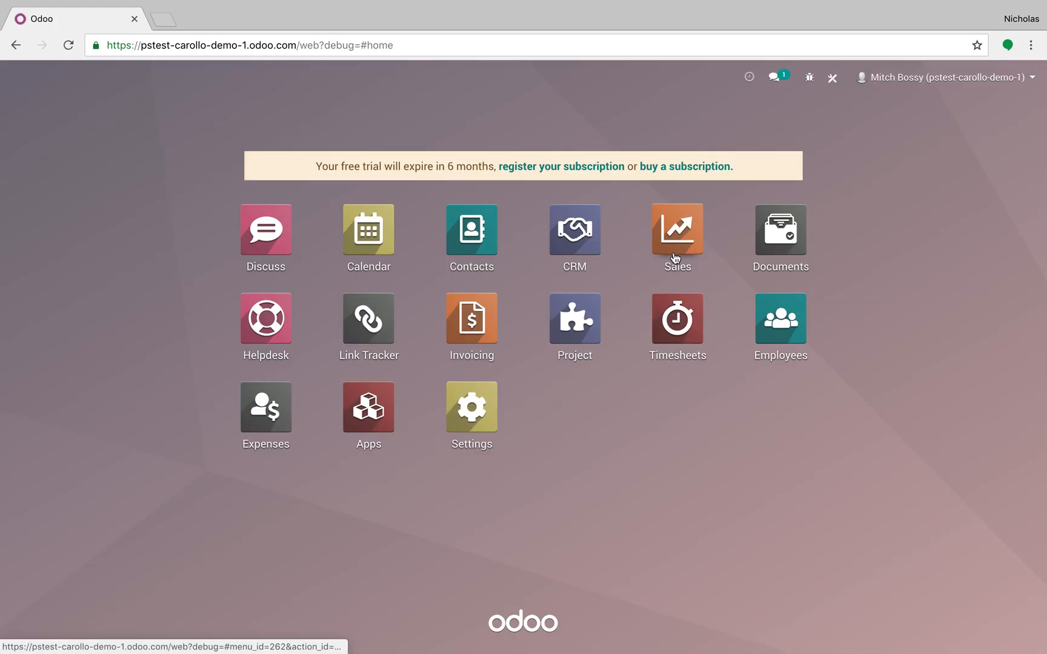
# Find the Send Report scheduled action by searching for "report" and run it manually again
pyautogui.write('scheduled')
pyautogui.press('Return')
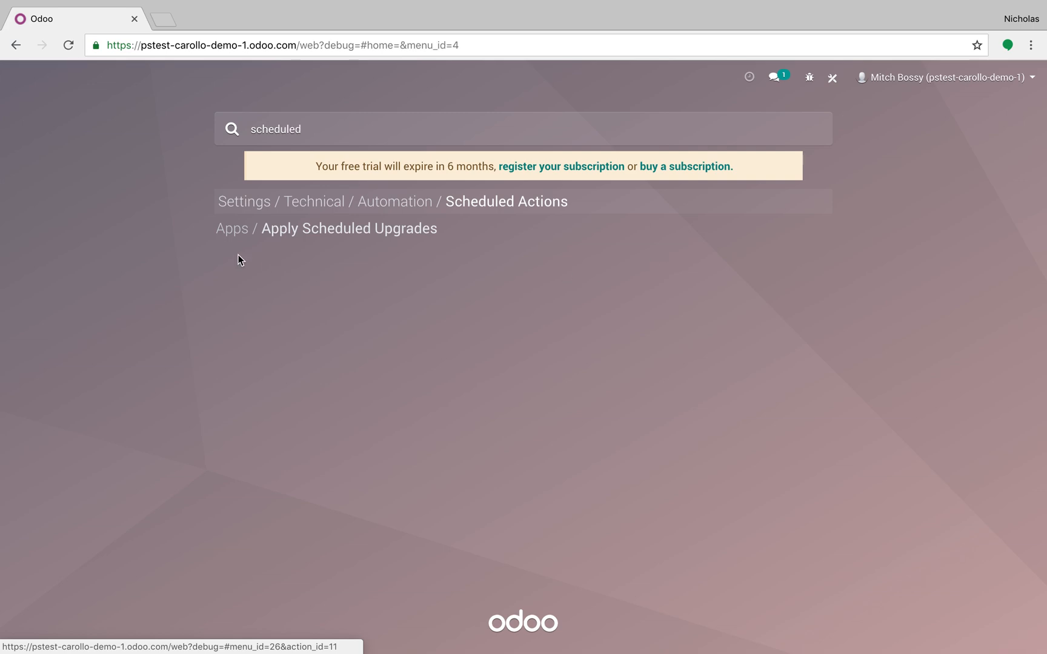
pyautogui.write('report')
pyautogui.press('Return')
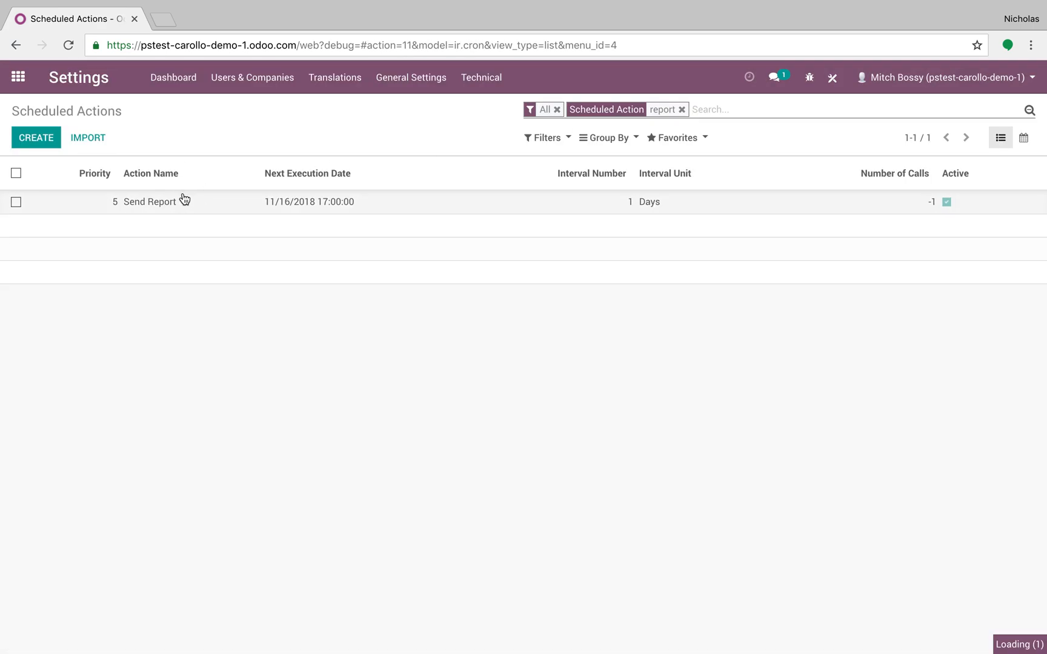
pyautogui.click(65, 172)
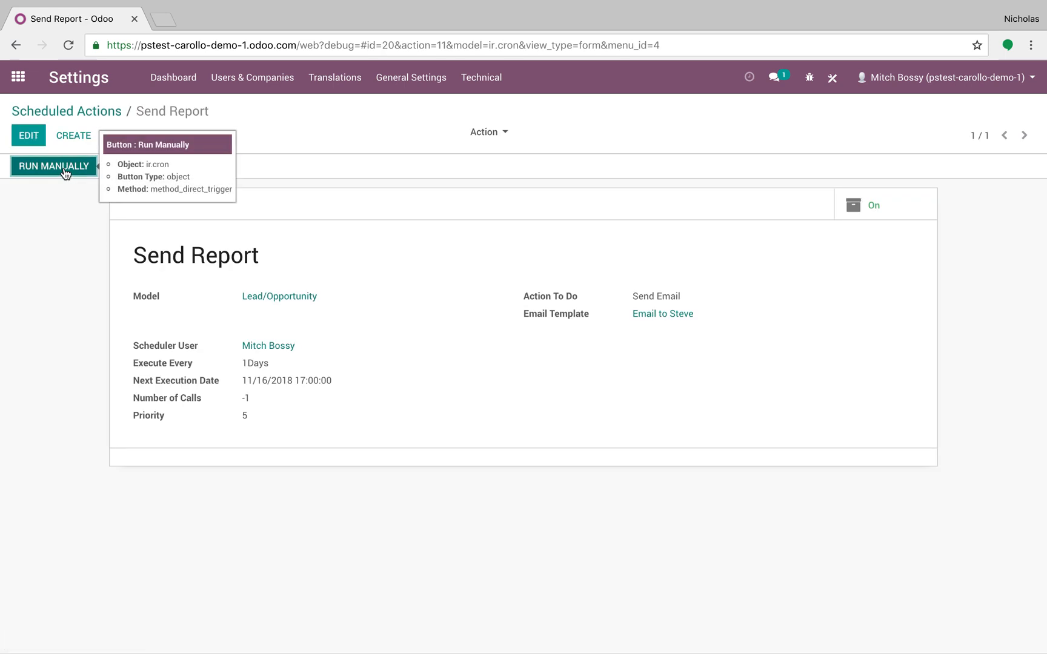
# Replace the scheduled actions search with "email" and manually run Mail: Email Queue Manager again
pyautogui.click(94, 114)
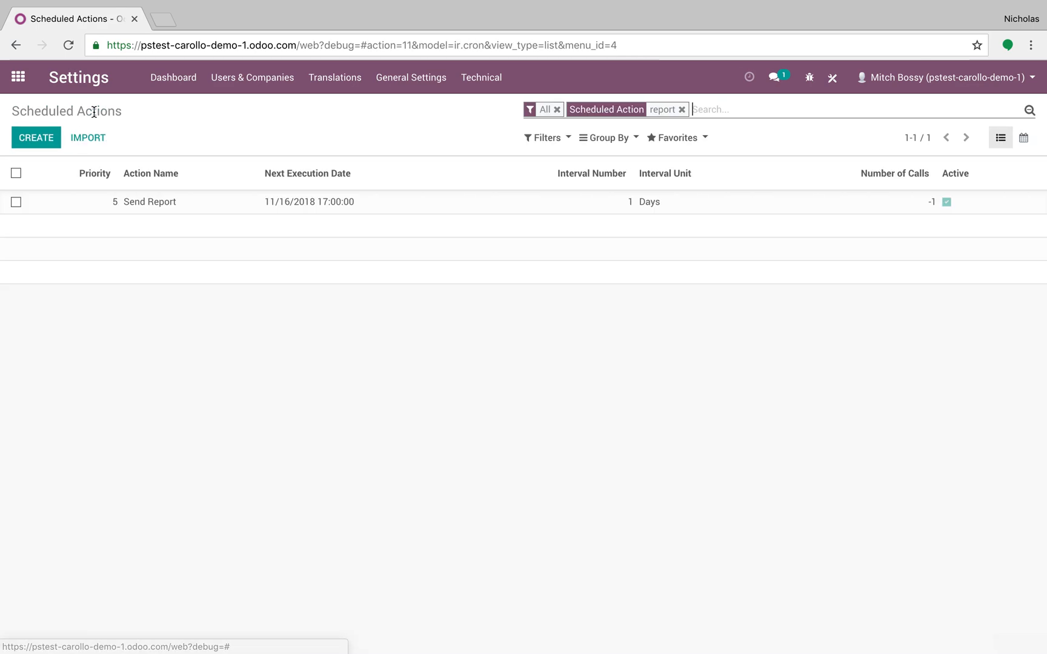
pyautogui.press('BackSpace')
pyautogui.write('email')
pyautogui.press('Return')
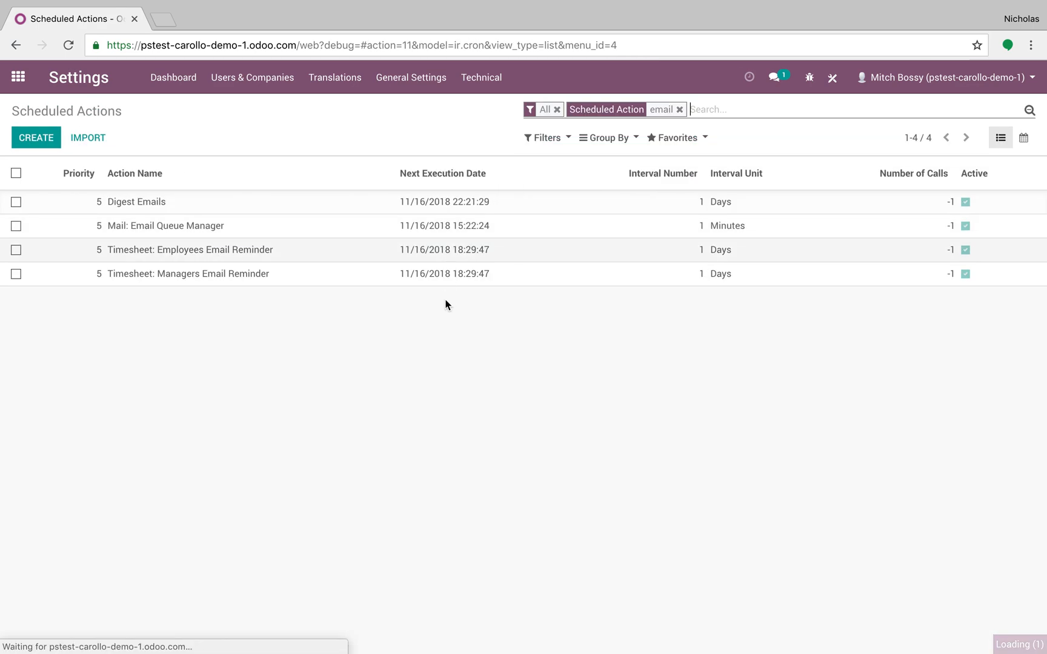
pyautogui.click(269, 235)
pyautogui.click(84, 171)
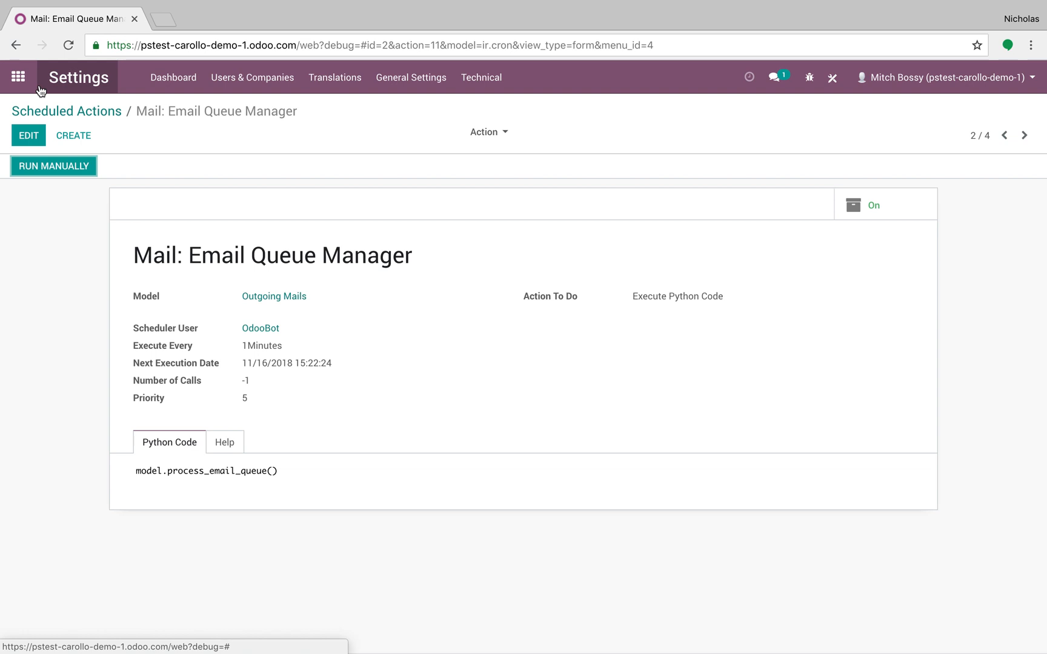
pyautogui.click(104, 111)
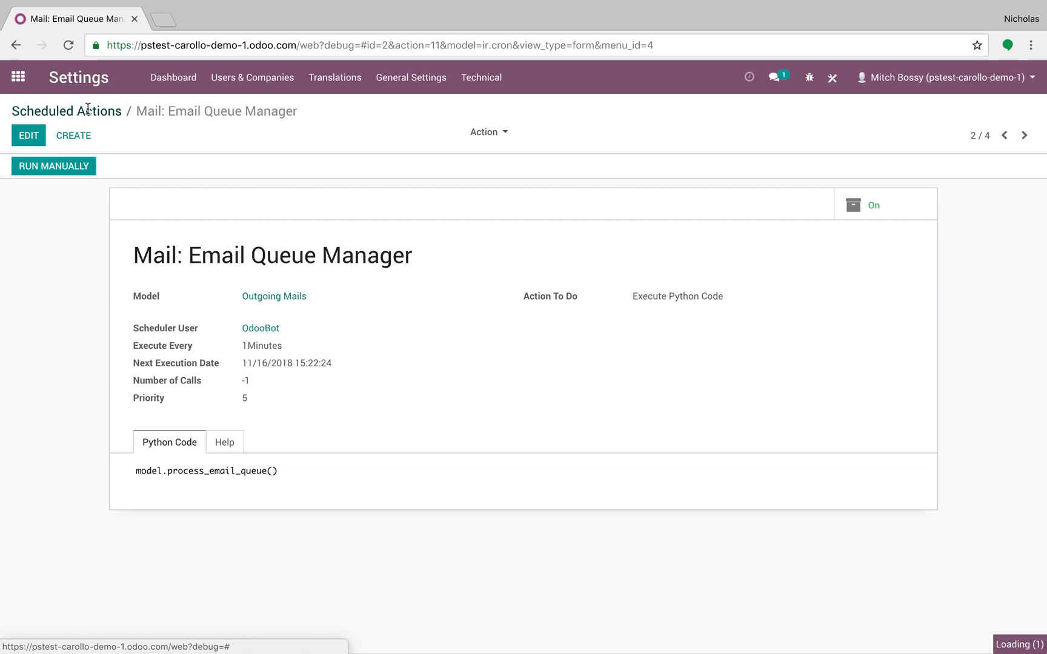